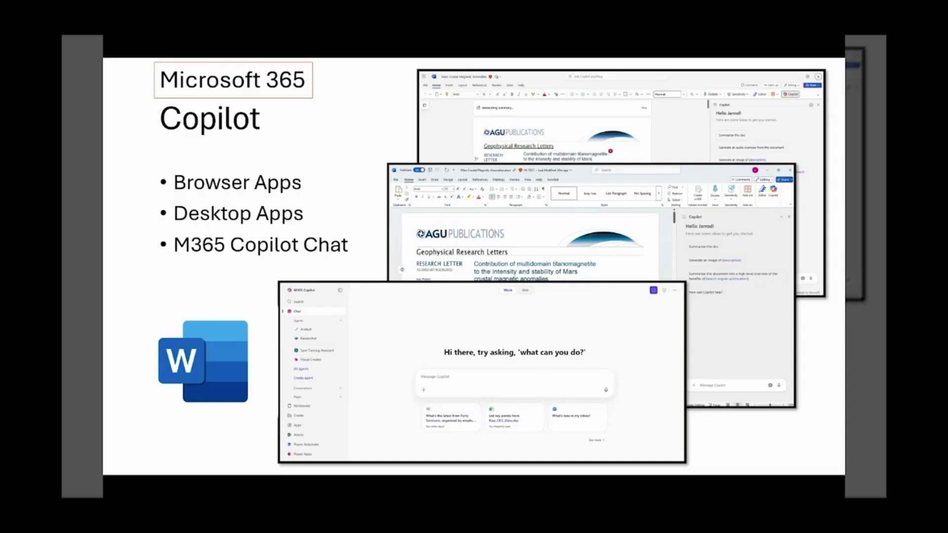
# Advance the slideshow to the Create and Modify Documents slide
pyautogui.press('Right')
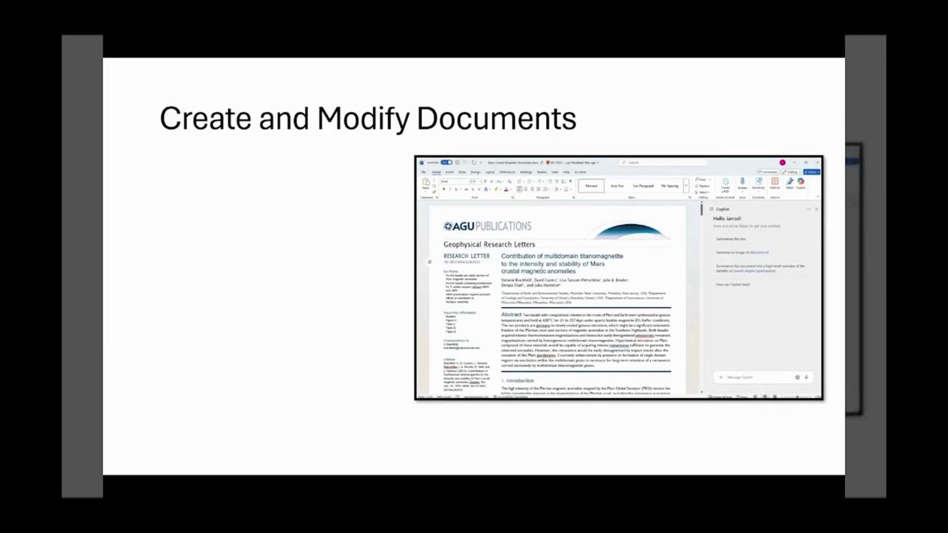
# Reveal the Create, Refine and Add content bullets, then switch to the blank Word document
pyautogui.press('Right')
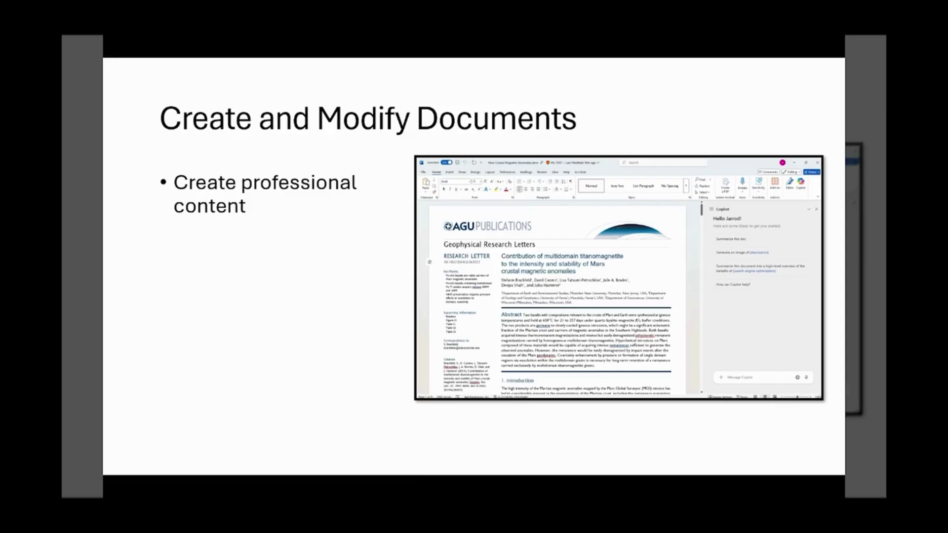
pyautogui.press('Right')
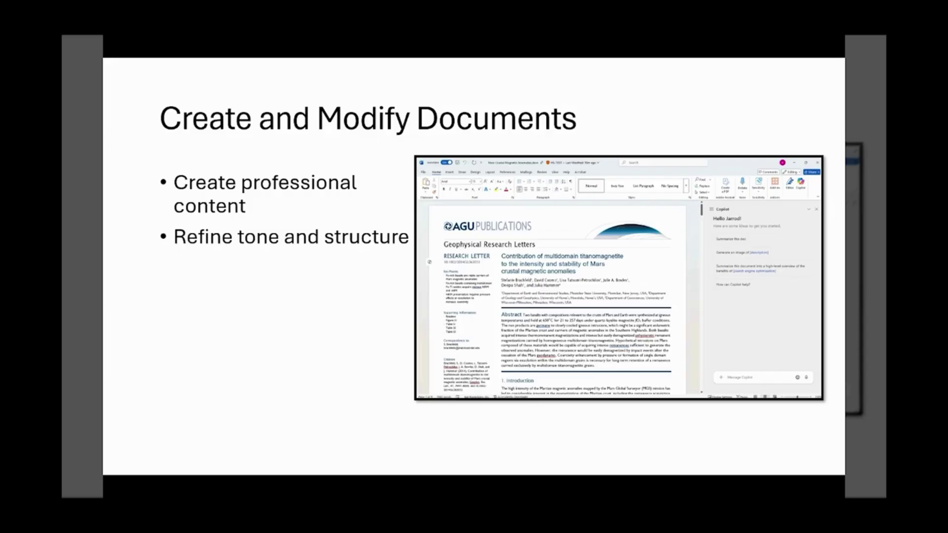
pyautogui.press('Right')
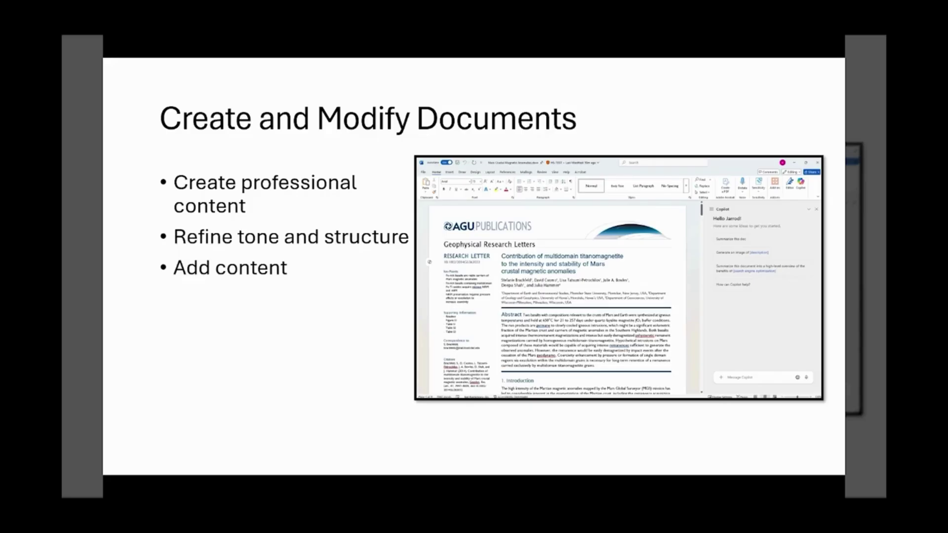
pyautogui.hotkey('alt', 'Tab')
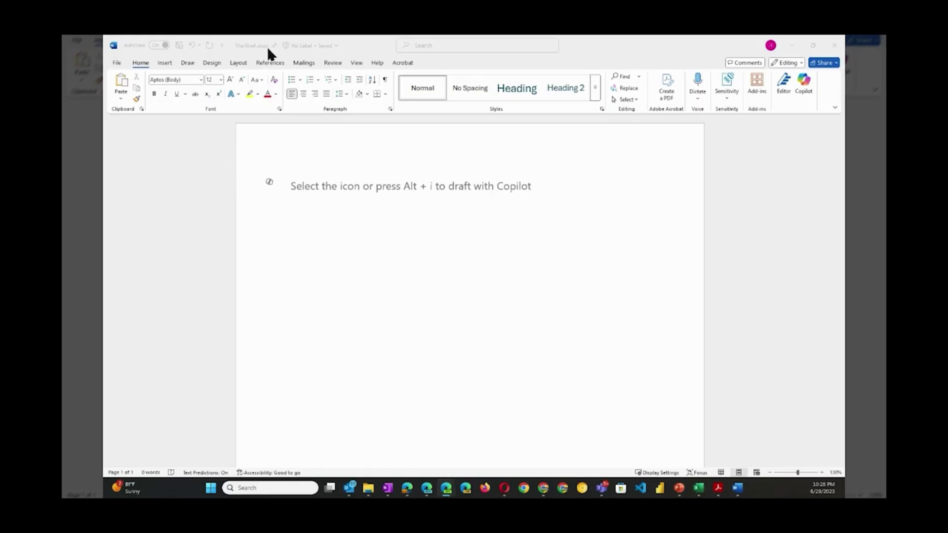
# Have Copilot draft a one-page Q2 executive brief from a pasted prompt on the blank page
pyautogui.click(270, 182)
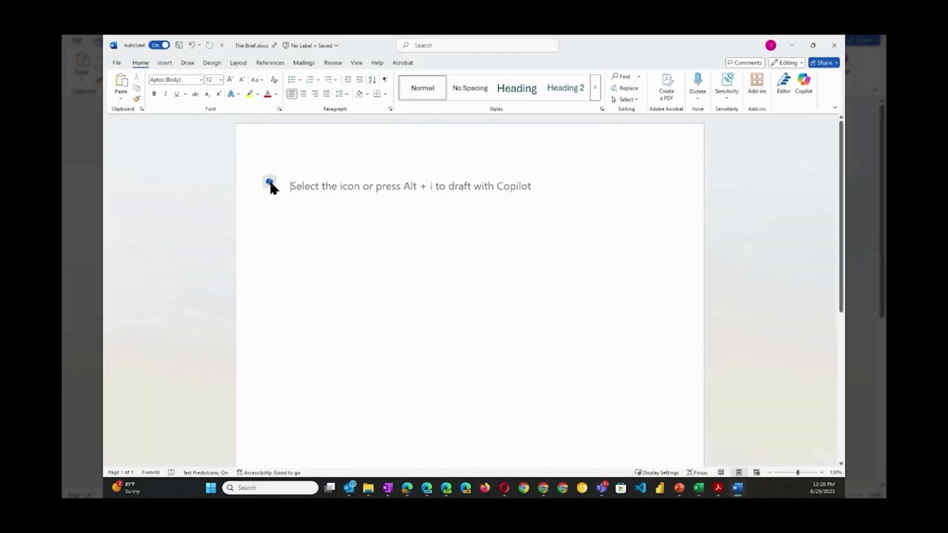
pyautogui.click(269, 183)
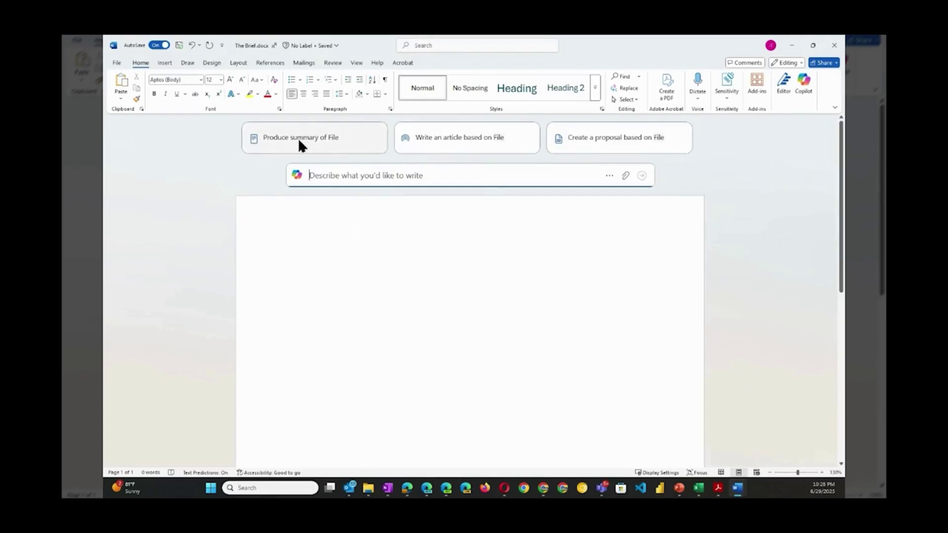
pyautogui.click(349, 176)
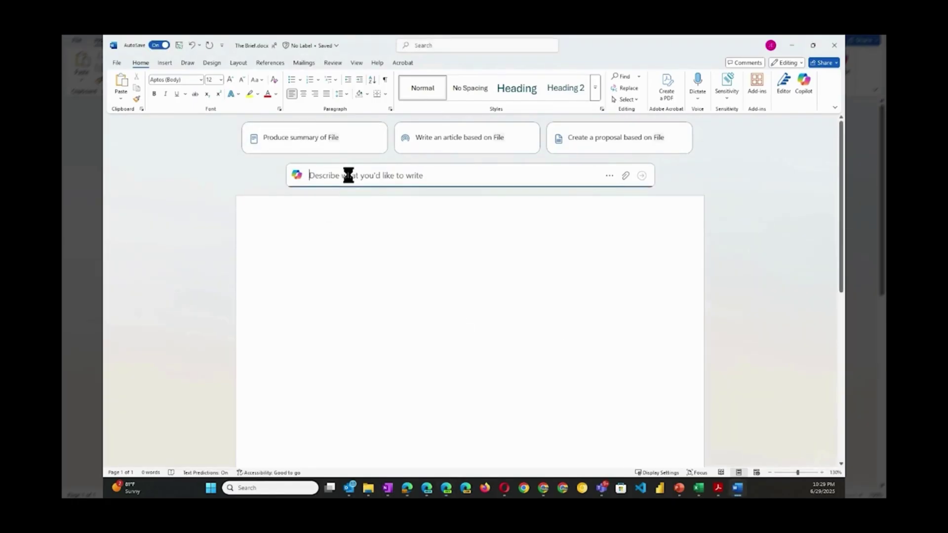
pyautogui.write('Draft a one-page executive brief summarizing our Q2 performance, highlighting key wins, challenges, and next steps for leadership.')
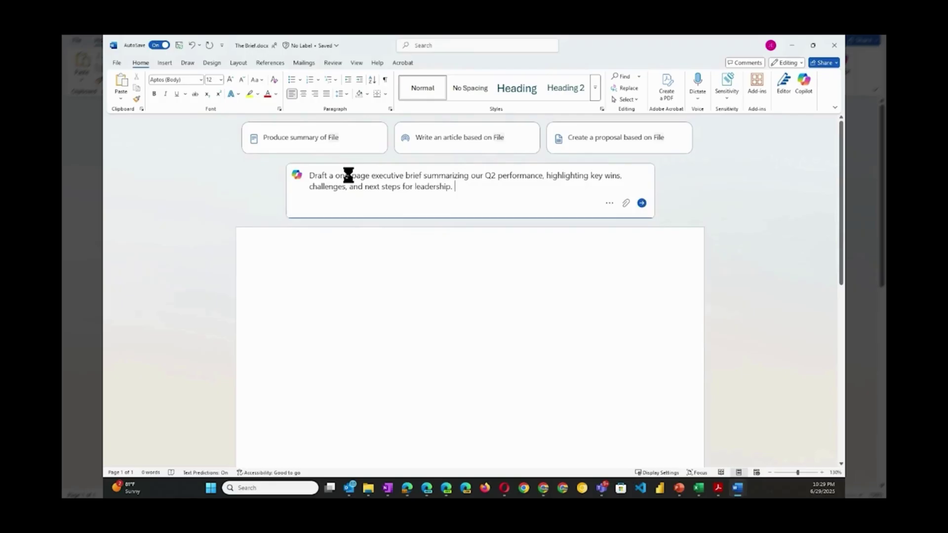
pyautogui.click(641, 205)
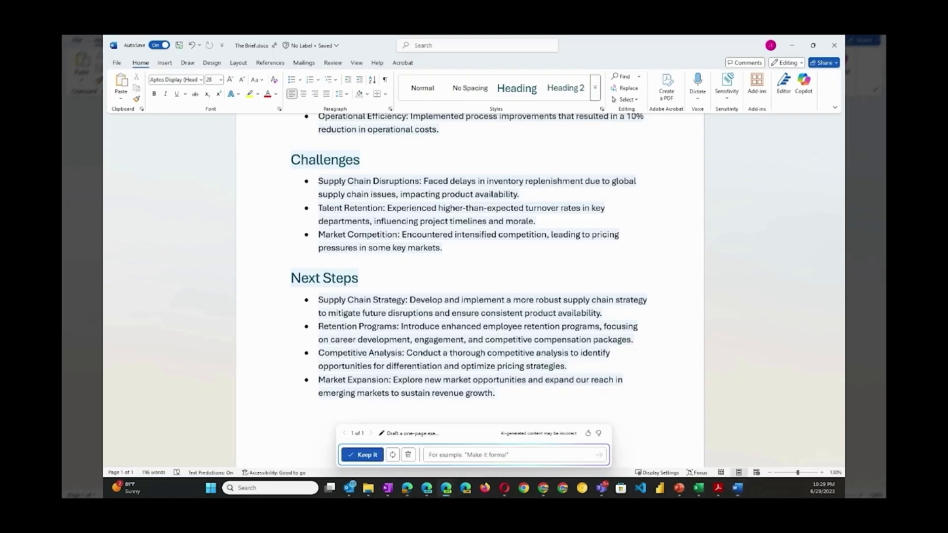
# Ask Copilot to make the brief's tone more formal and concise
pyautogui.click(513, 454)
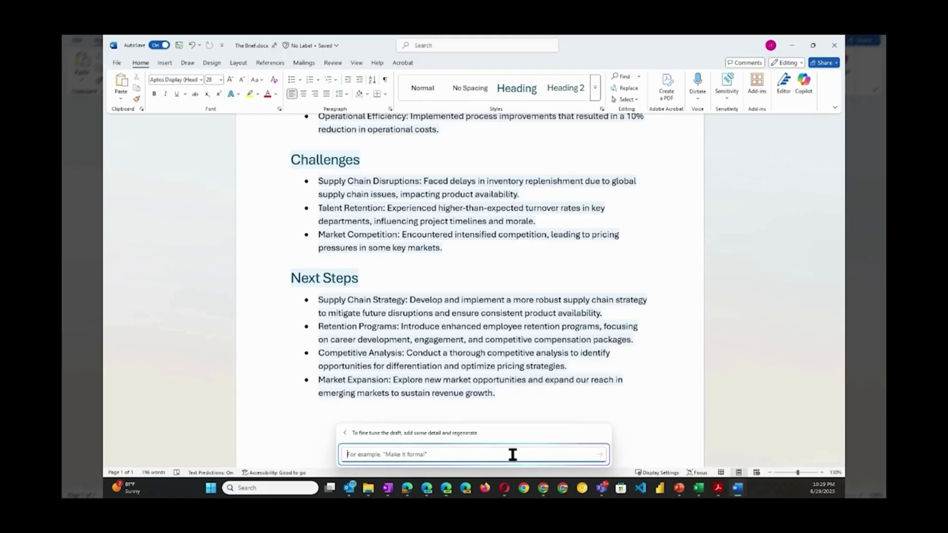
pyautogui.write('Make the tone more formal and concise')
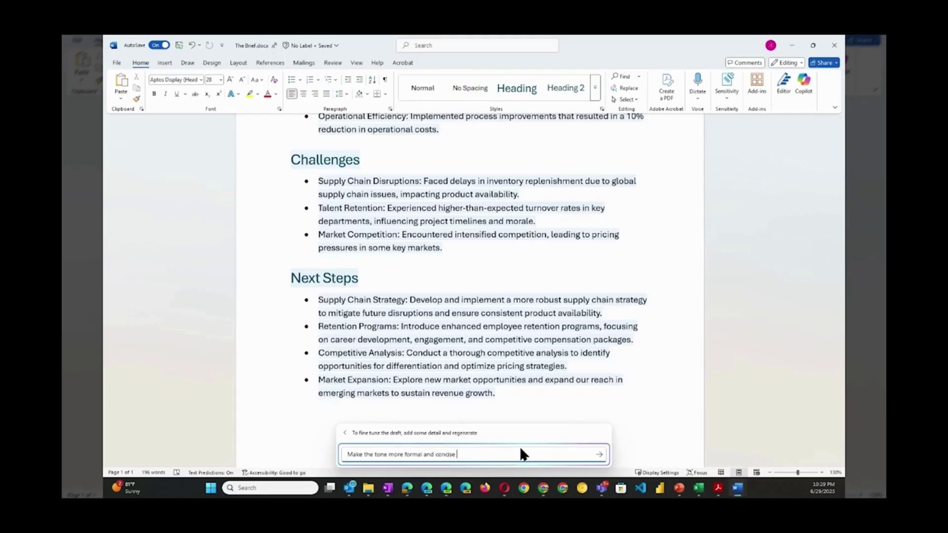
pyautogui.click(598, 453)
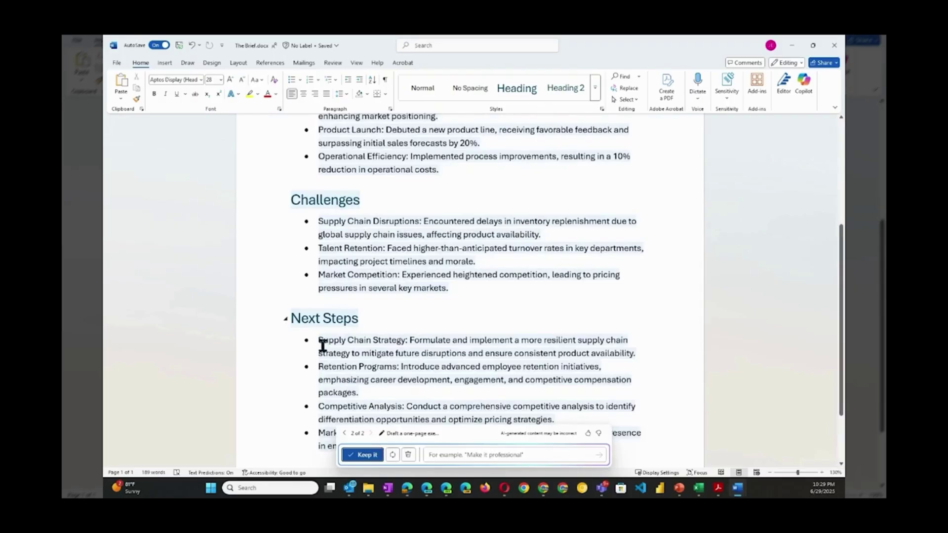
# Compare the first and second drafts, ending on the refined second version
pyautogui.click(346, 433)
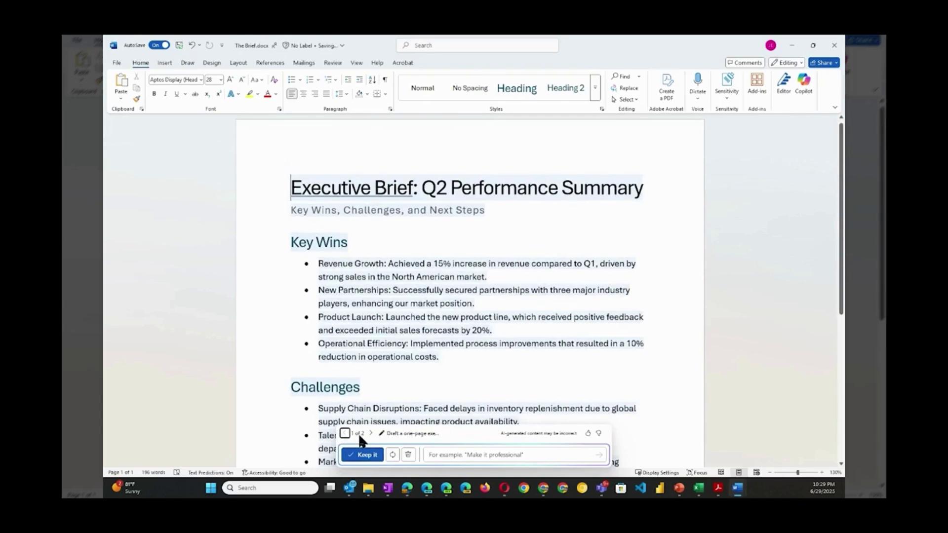
pyautogui.click(370, 433)
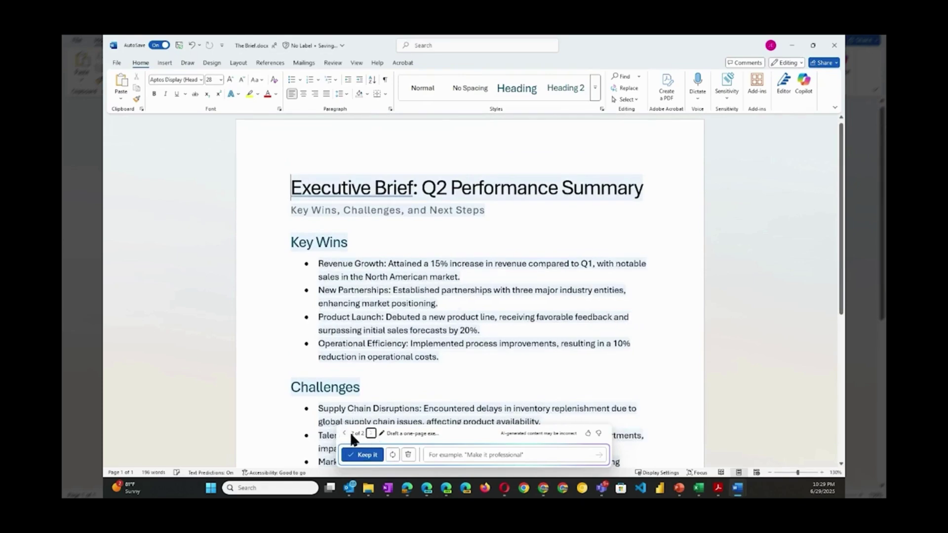
pyautogui.click(345, 434)
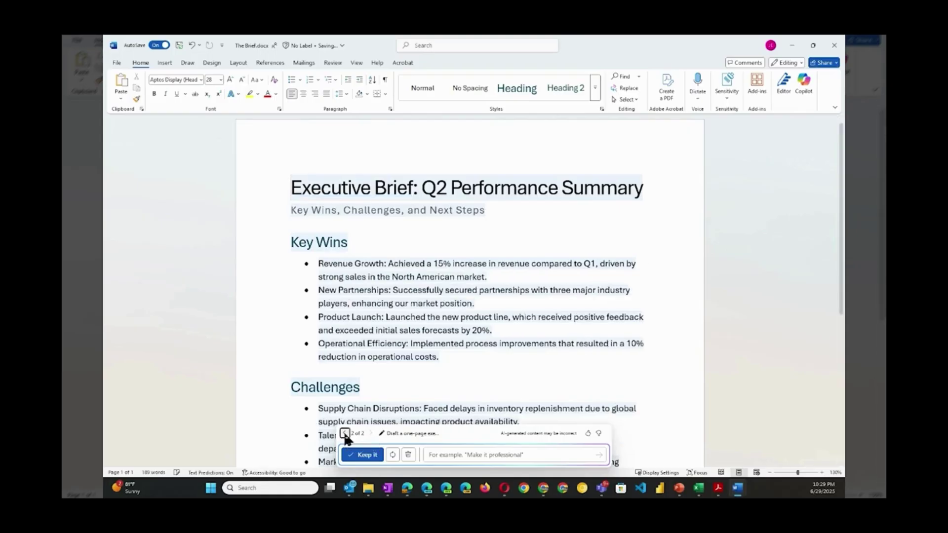
pyautogui.click(371, 433)
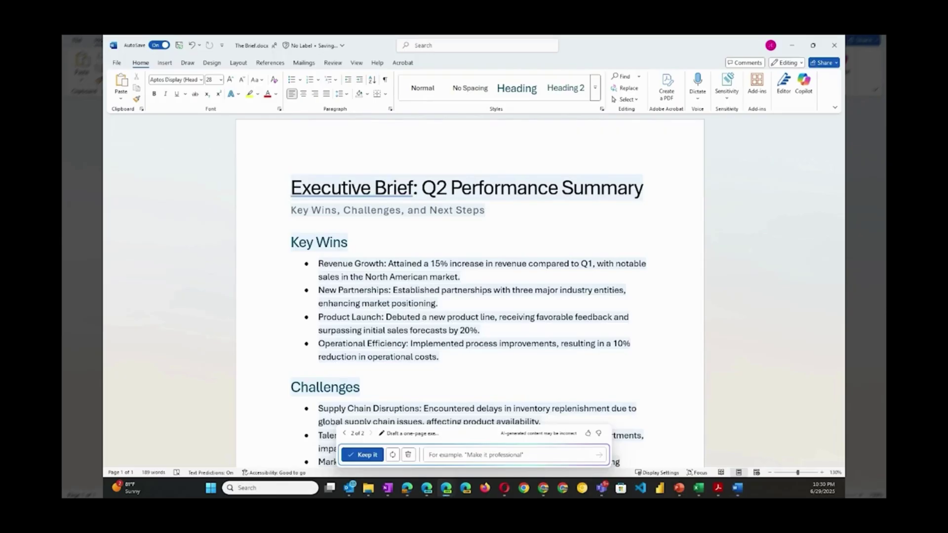
# Ask Copilot to add an introductory paragraph and a closing call to action
pyautogui.click(444, 455)
pyautogui.write('Add a short introduction and a call to action at the end')
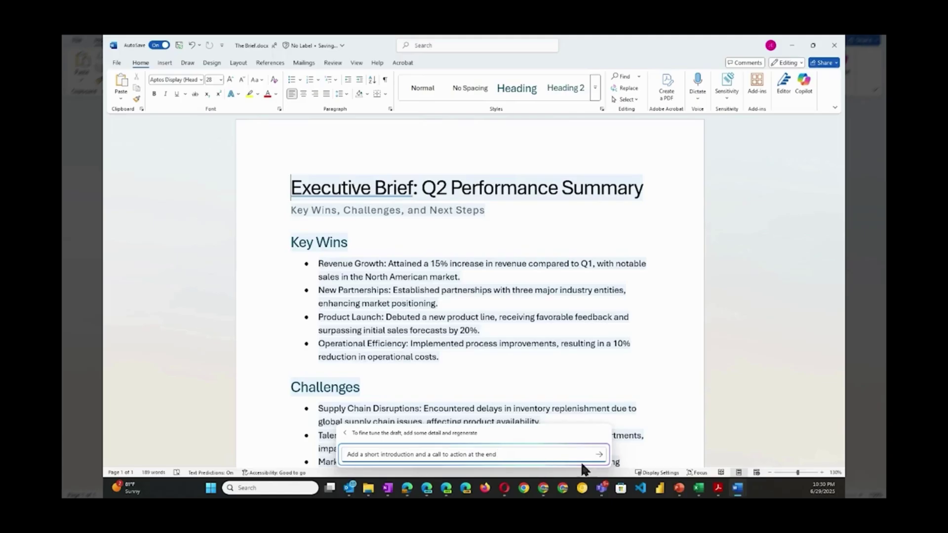
pyautogui.click(599, 451)
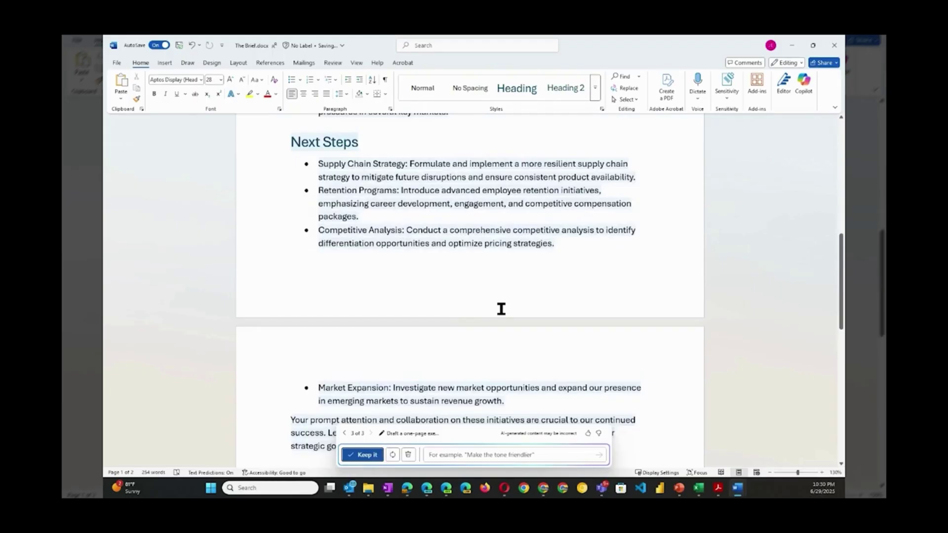
# Review the third draft against the second, ending on draft 3 of 3
pyautogui.scroll(10, 501, 309)
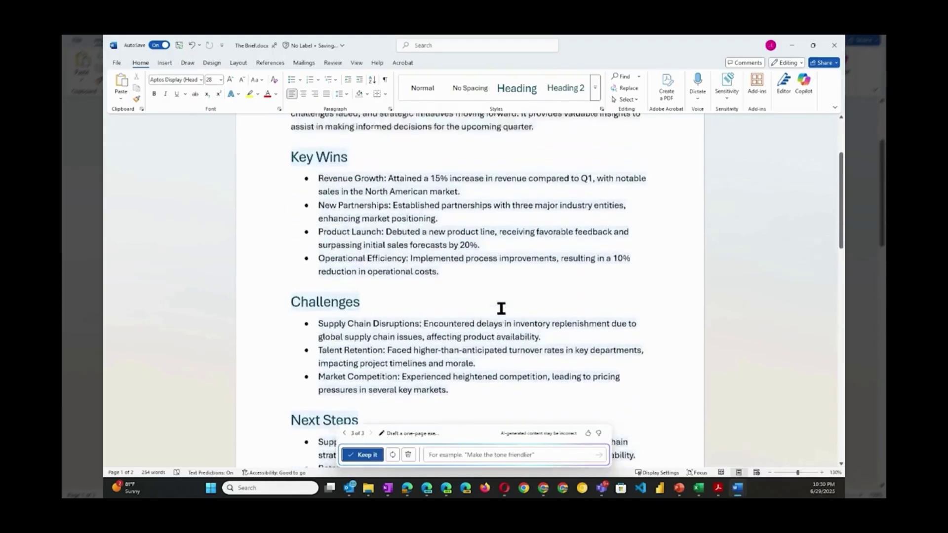
pyautogui.scroll(1, 501, 309)
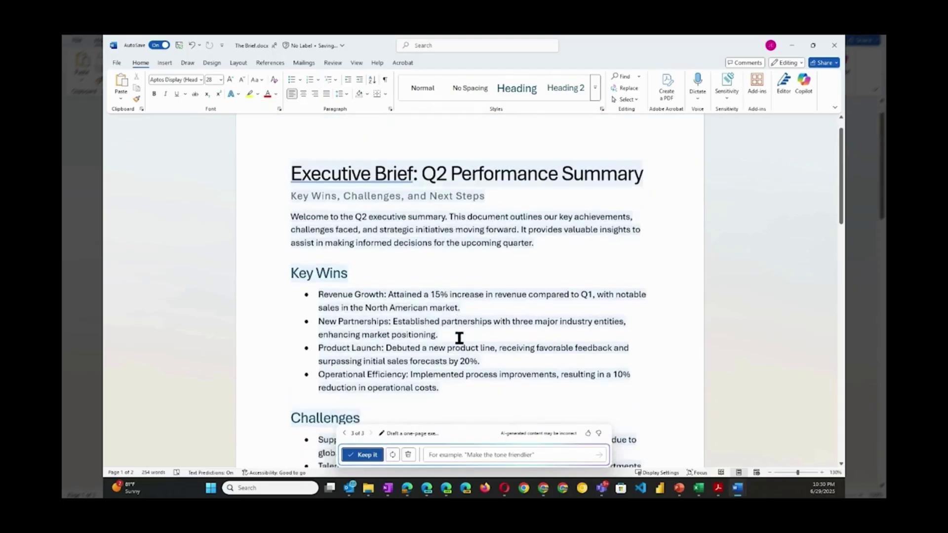
pyautogui.scroll(-15, 460, 338)
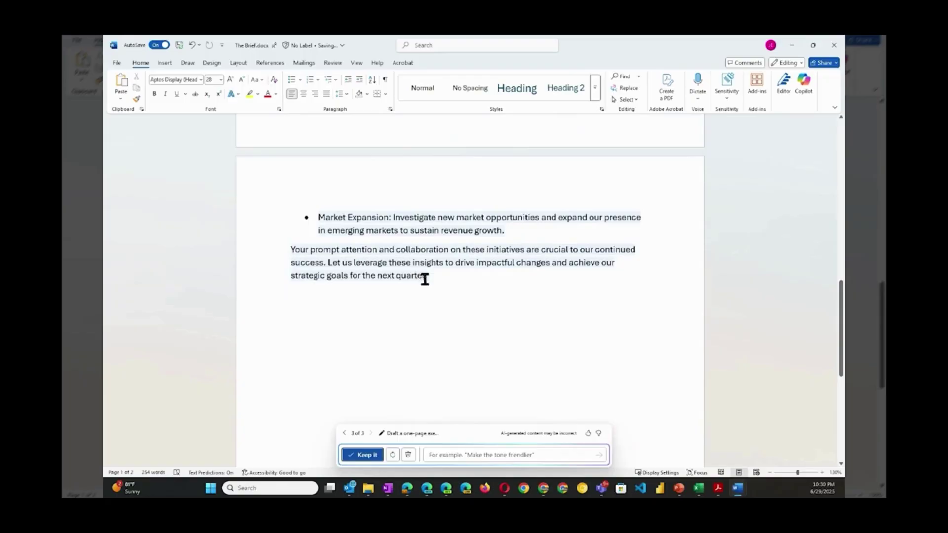
pyautogui.scroll(15, 462, 286)
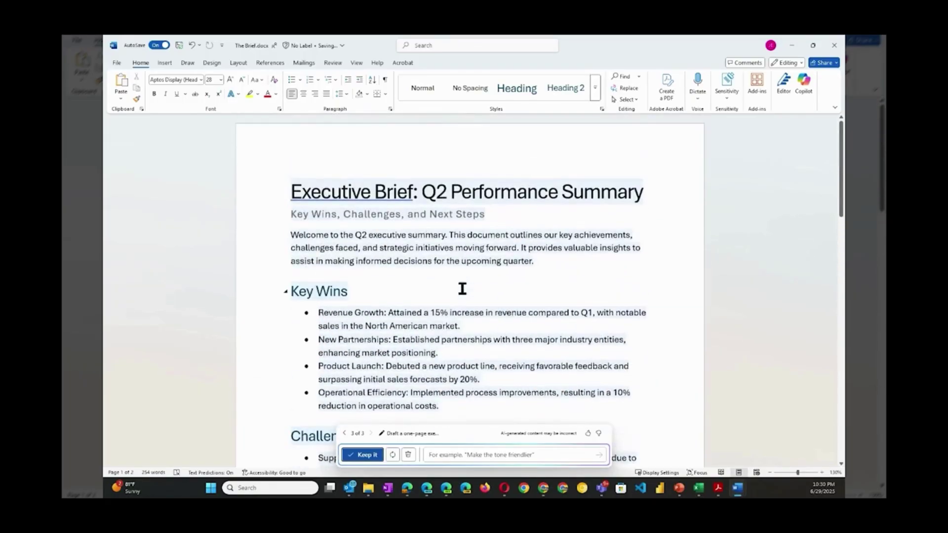
pyautogui.click(344, 434)
pyautogui.click(344, 434)
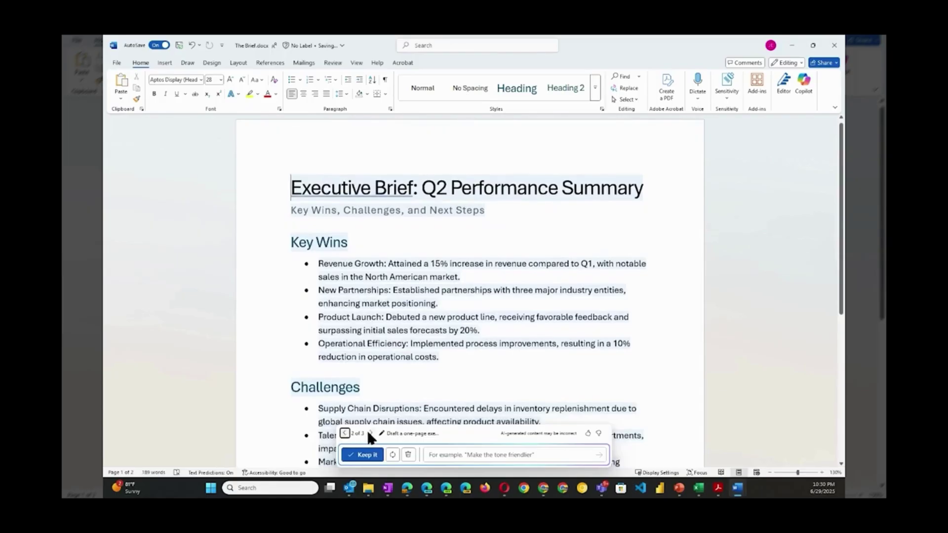
pyautogui.click(371, 433)
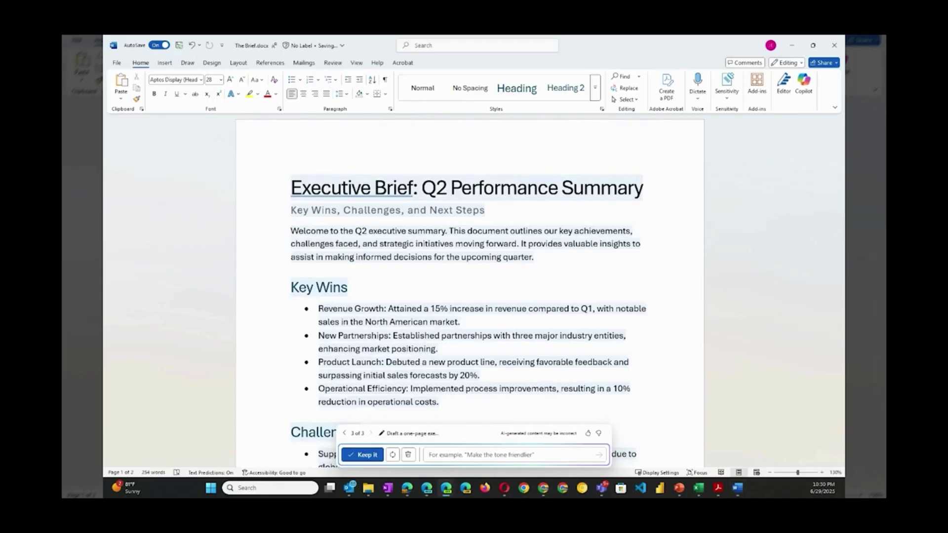
# Ask Copilot to convert the brief into a bulleted memo format
pyautogui.click(496, 454)
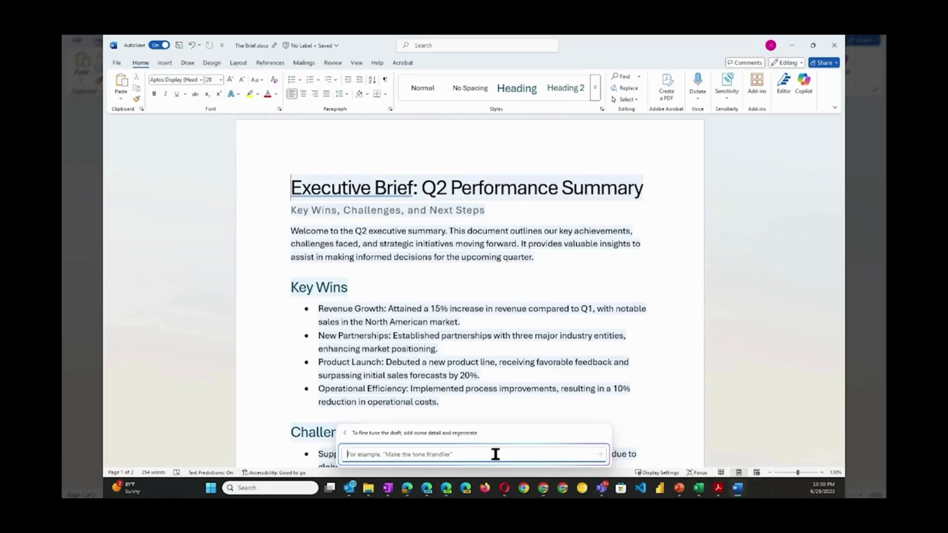
pyautogui.write('Convert this into a bulleted memo format.')
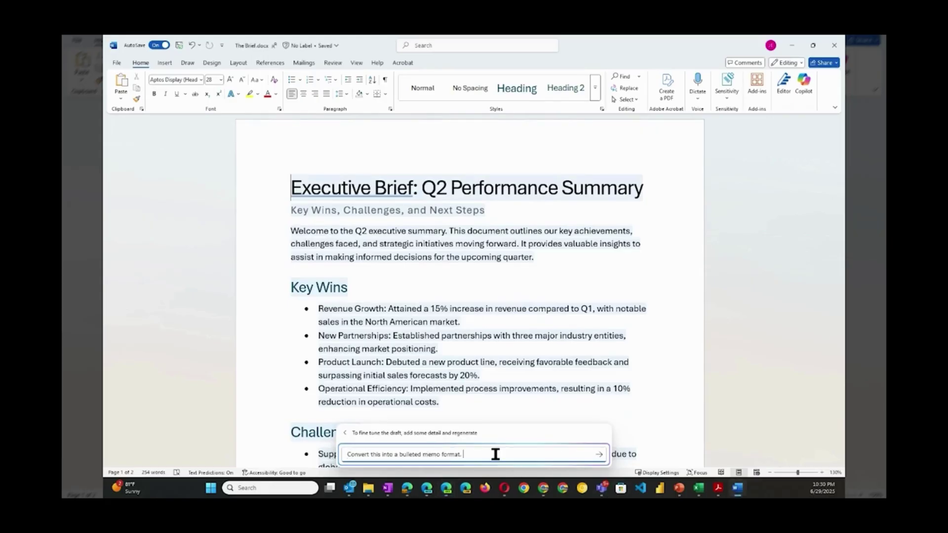
pyautogui.click(599, 454)
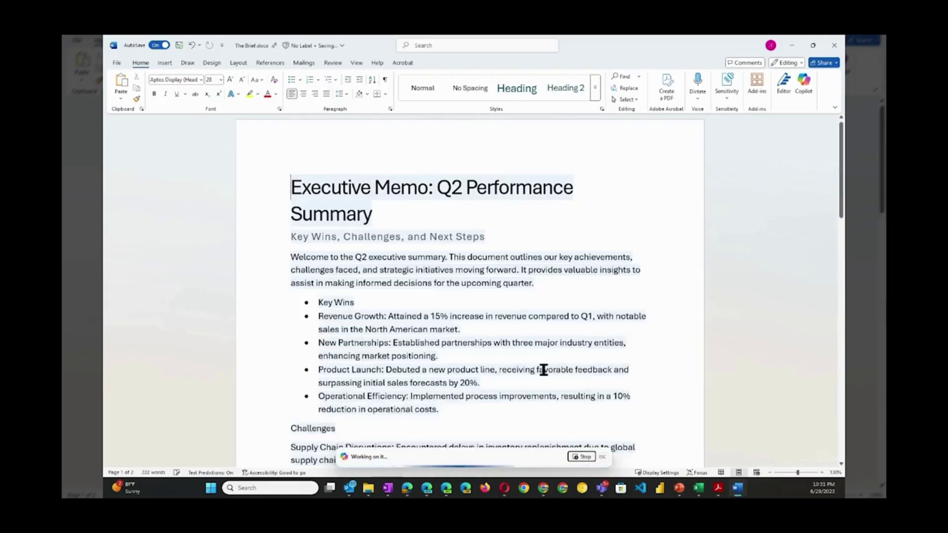
# Compare the new Executive Memo draft with the earlier Executive Brief, keeping the memo
pyautogui.scroll(7, 547, 328)
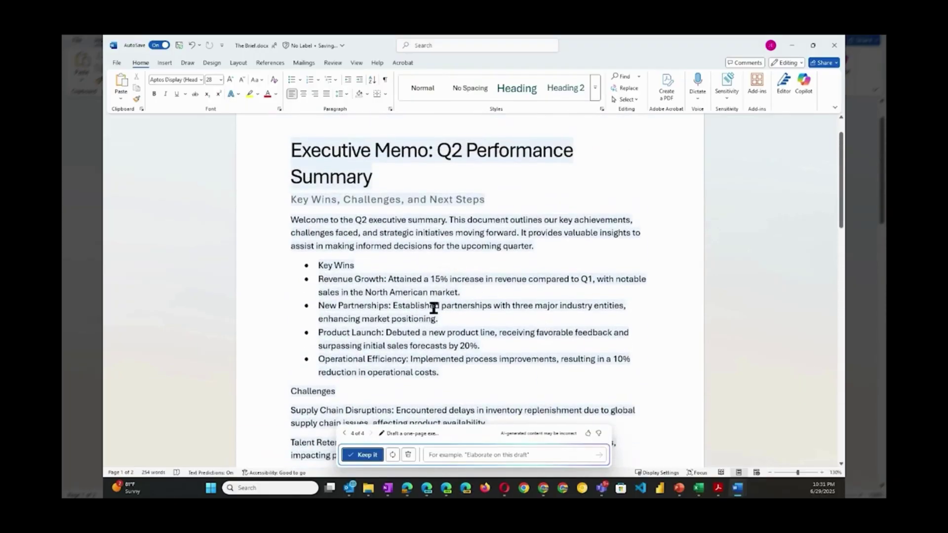
pyautogui.scroll(-4, 434, 308)
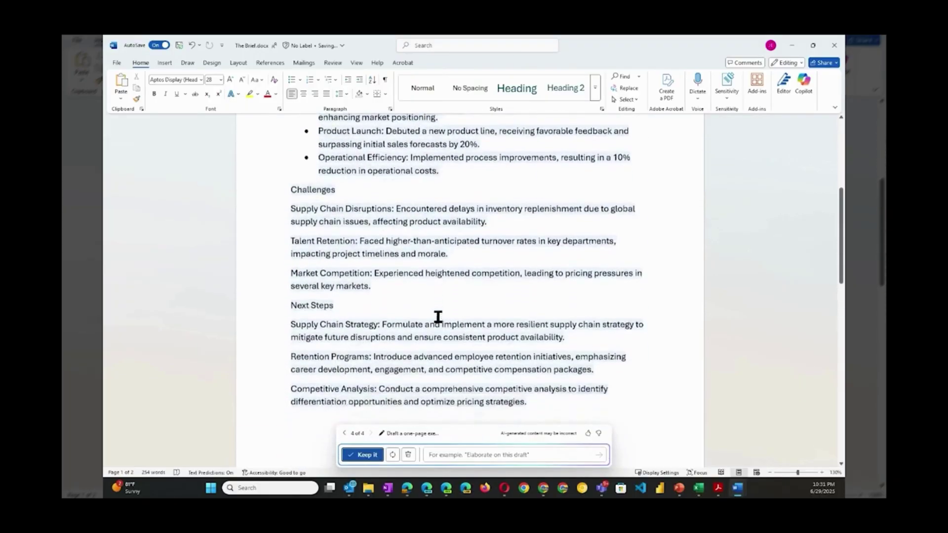
pyautogui.scroll(-6, 438, 316)
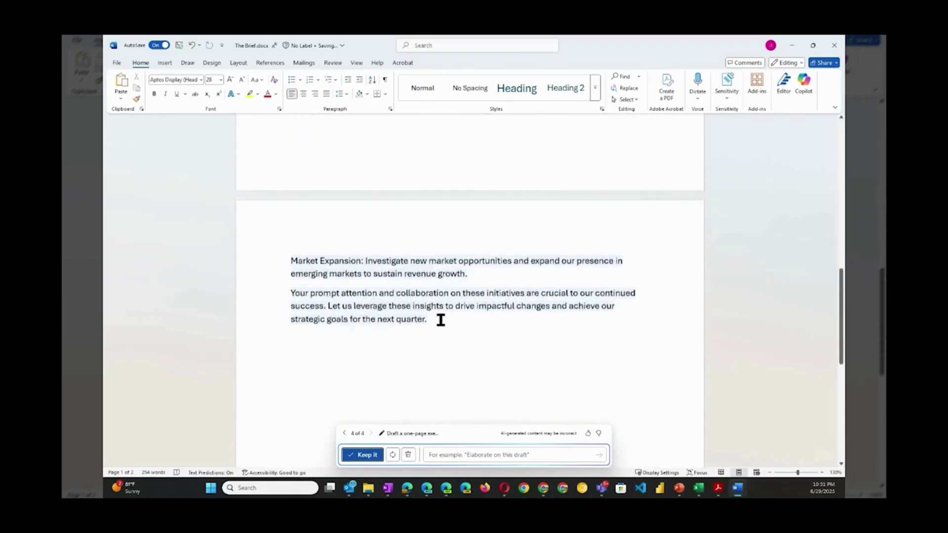
pyautogui.scroll(9, 440, 320)
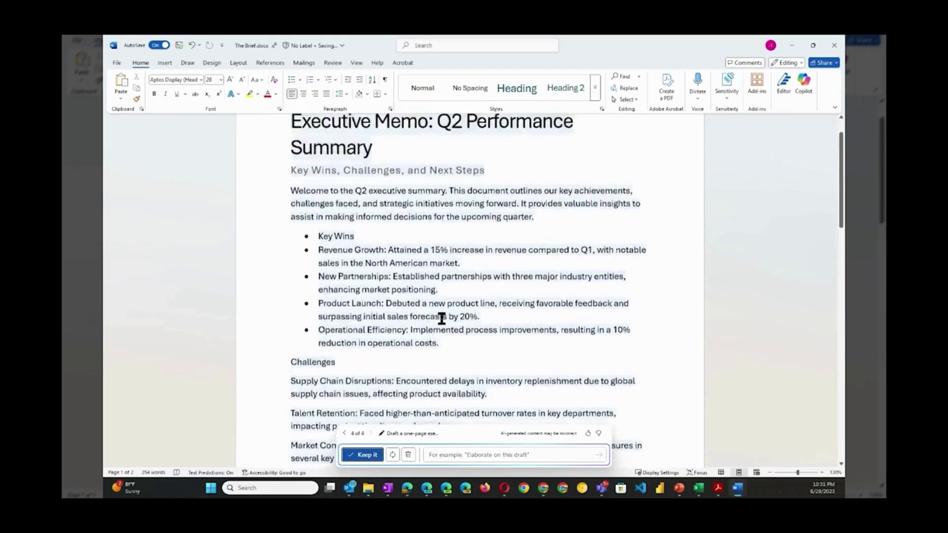
pyautogui.scroll(2, 441, 319)
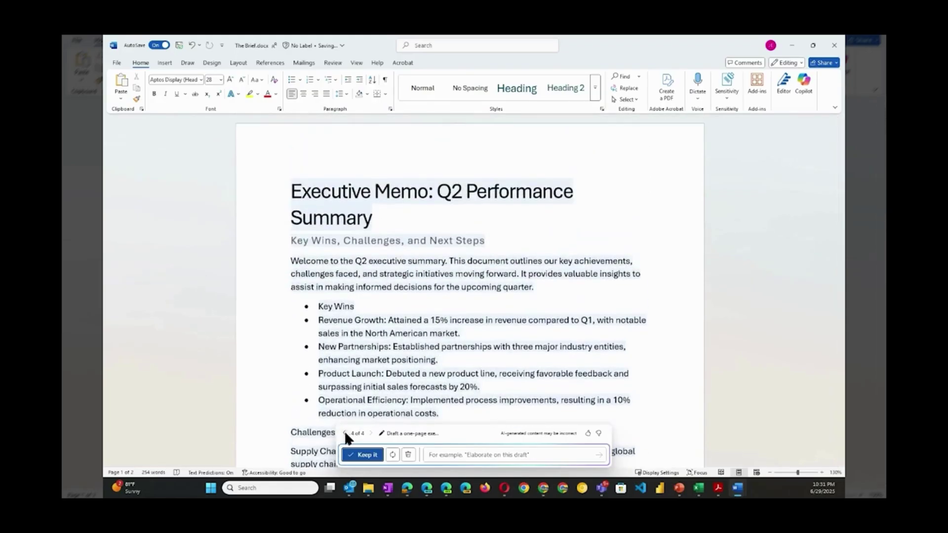
pyautogui.click(345, 433)
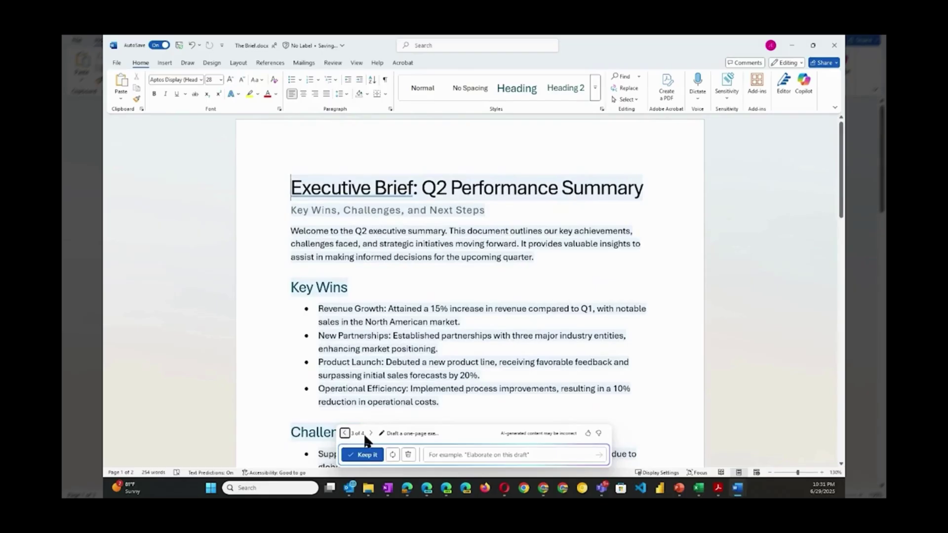
pyautogui.click(371, 433)
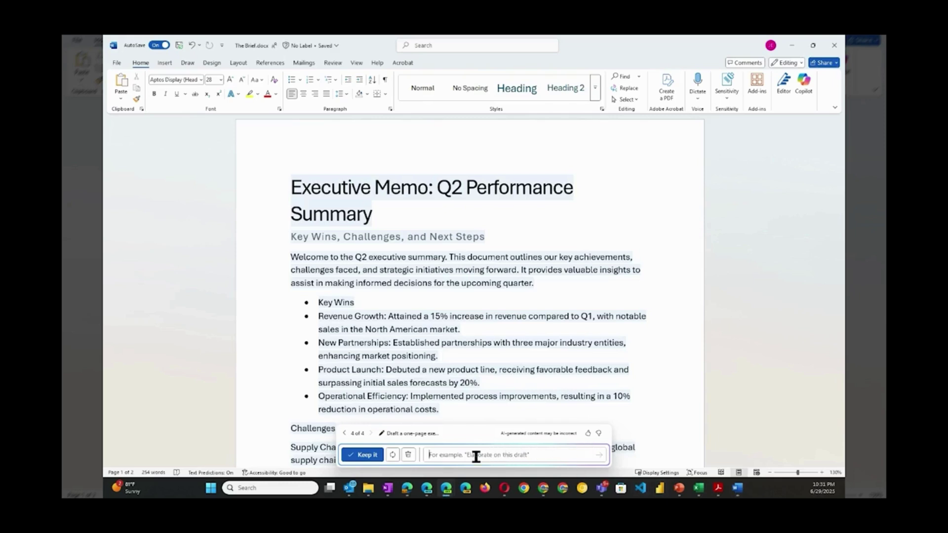
# Ask Copilot to 'Insert a table summarizing Q2 KPI'
pyautogui.click(476, 455)
pyautogui.write('Insert a table summarizing Q2 K-P-I')
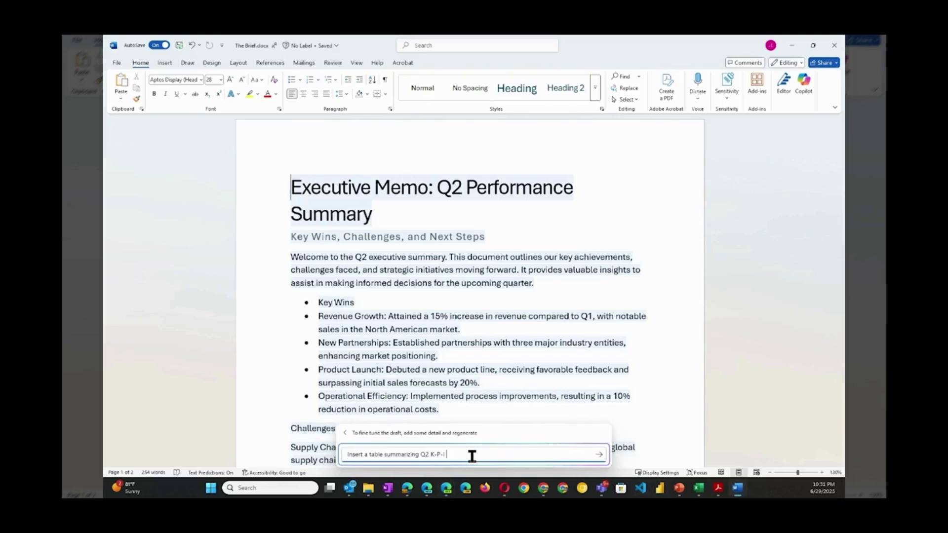
pyautogui.click(600, 453)
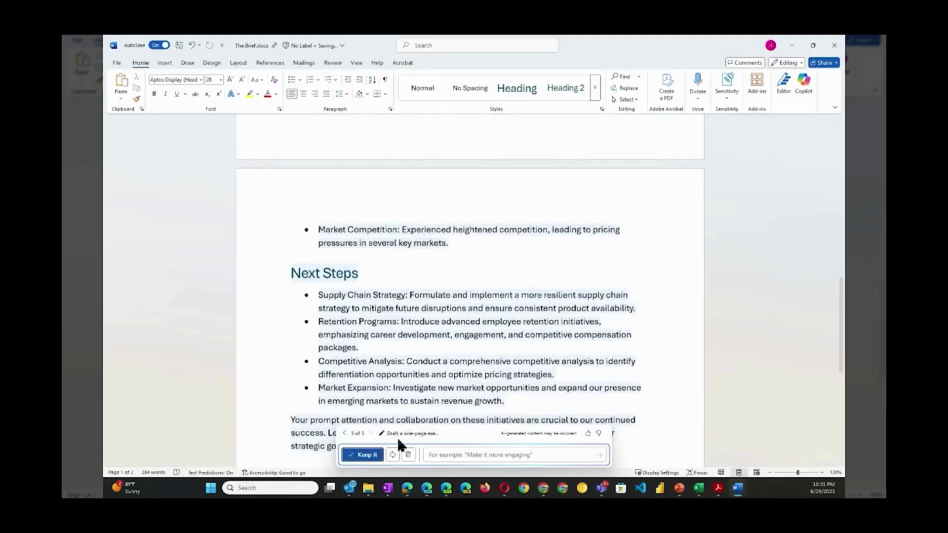
# Compare drafts 4 and 5, returning to the one with the KPI table
pyautogui.click(344, 433)
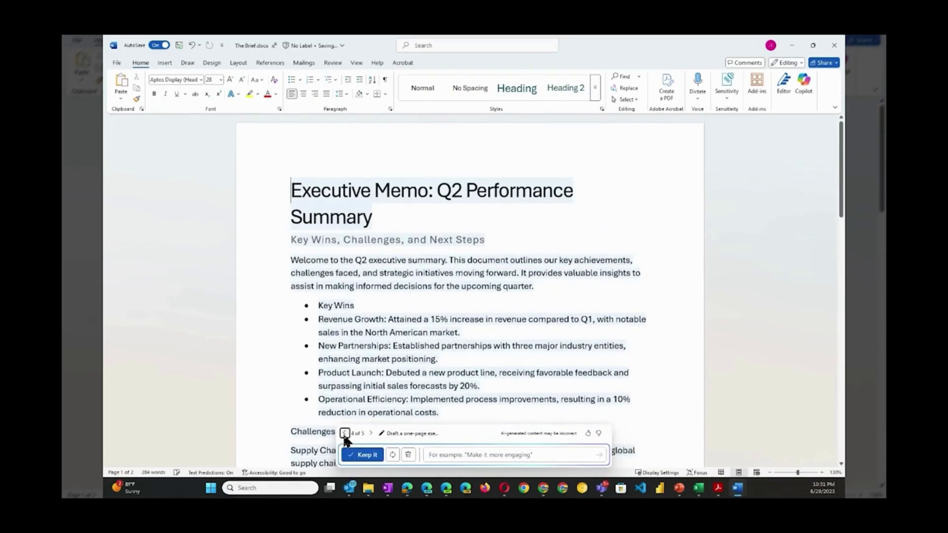
pyautogui.scroll(-3, 421, 390)
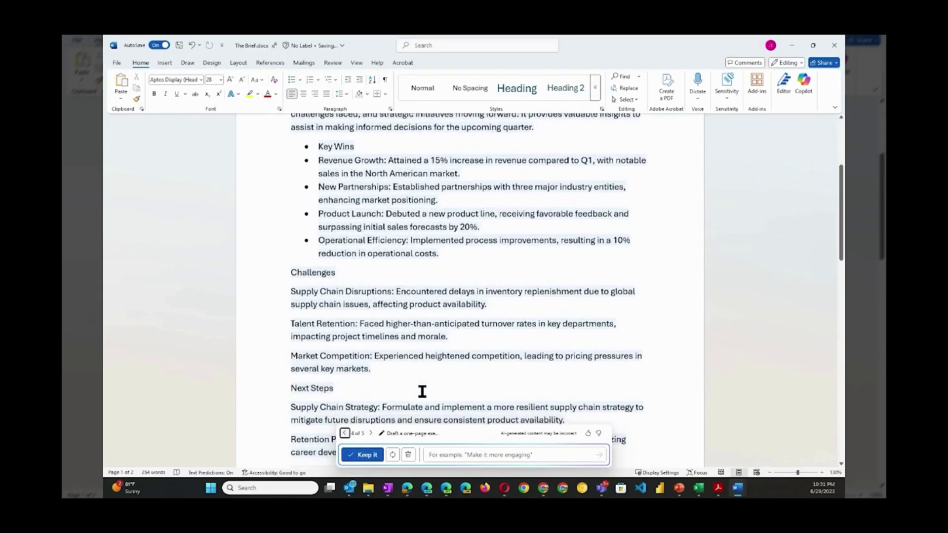
pyautogui.click(371, 433)
pyautogui.scroll(3, 402, 402)
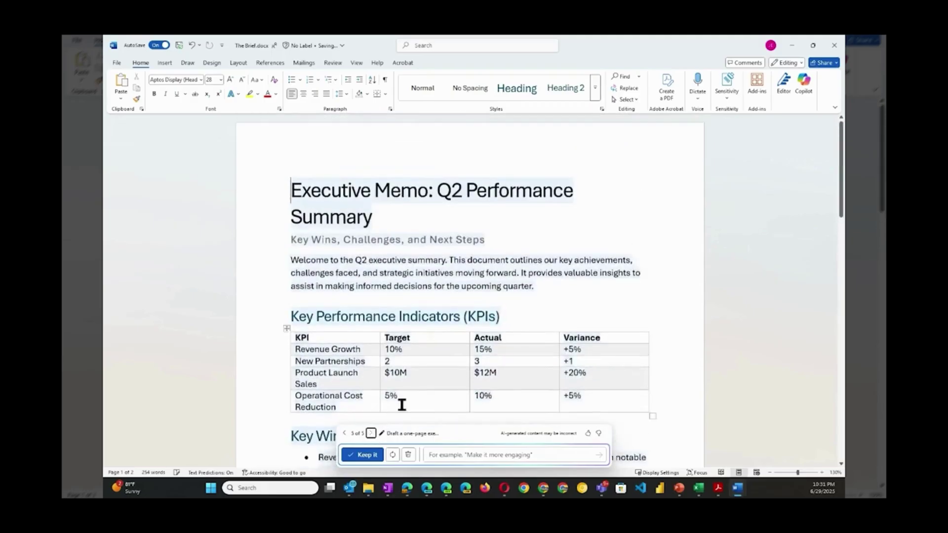
pyautogui.scroll(-1, 455, 345)
pyautogui.scroll(-1, 456, 346)
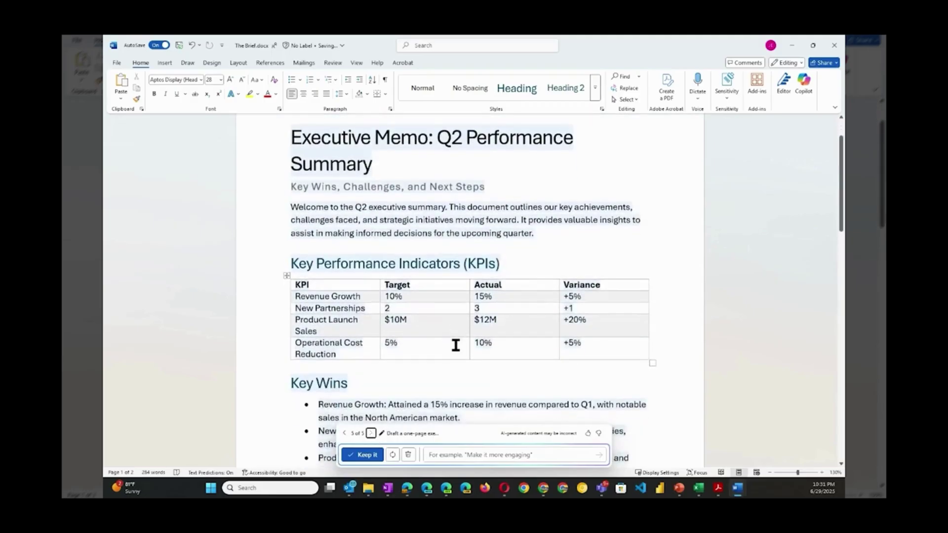
pyautogui.scroll(2, 456, 345)
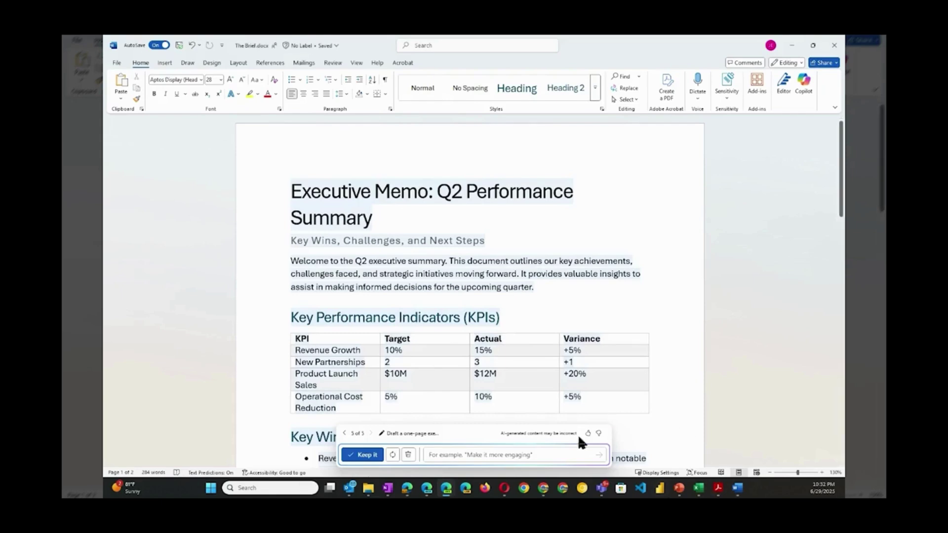
# Ask Copilot to include a quote from the CEO's Q2 town hall
pyautogui.click(512, 456)
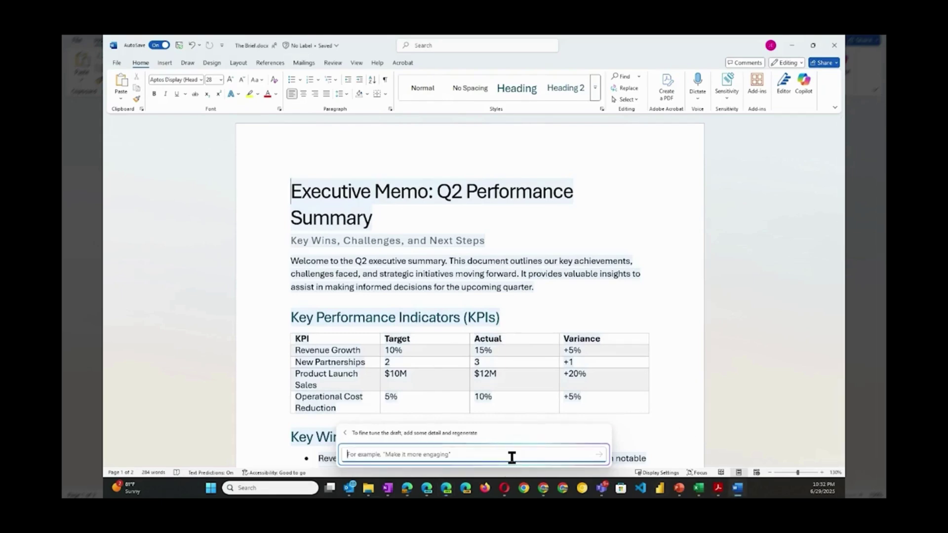
pyautogui.write("Include a quote from the CEO's Q2 town hall")
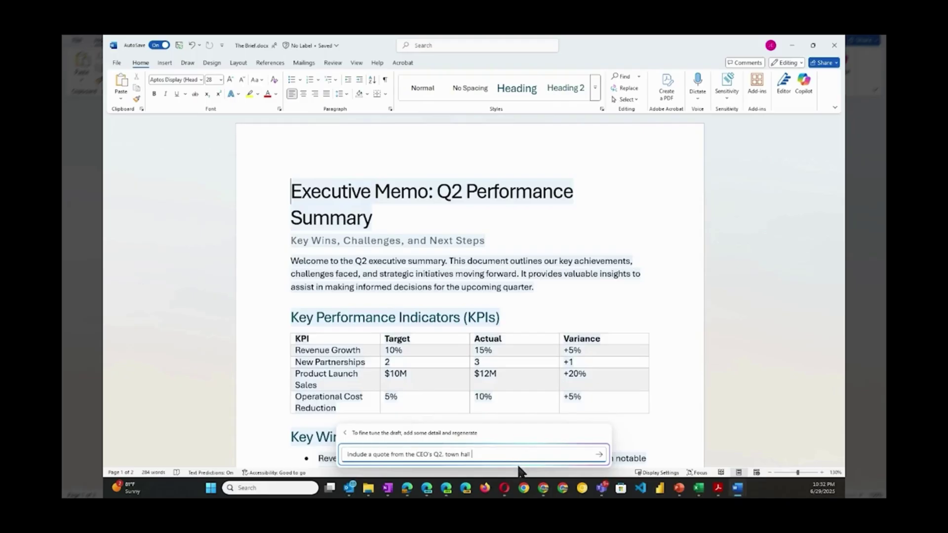
pyautogui.click(599, 454)
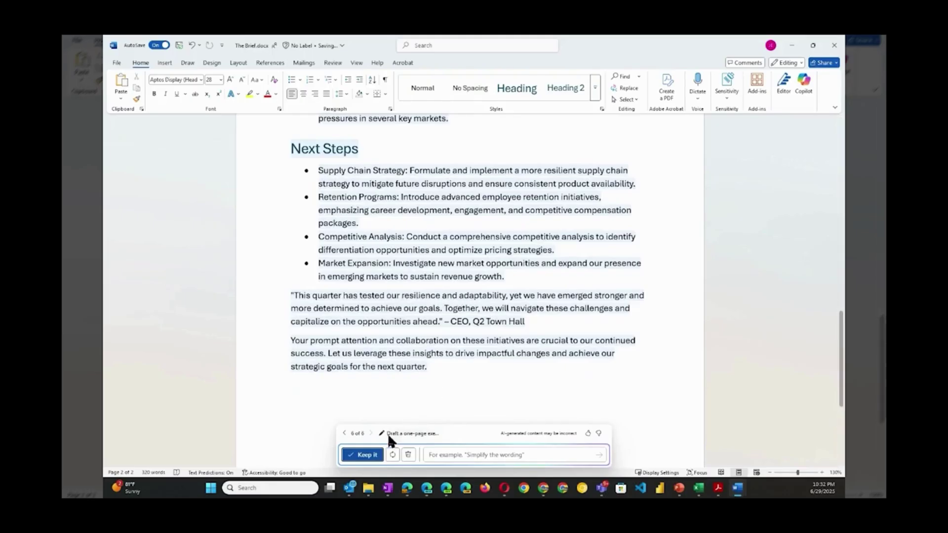
# Compare drafts 5 and 6, returning to the draft with the CEO quote
pyautogui.click(344, 433)
pyautogui.scroll(3, 406, 377)
pyautogui.scroll(-6, 415, 385)
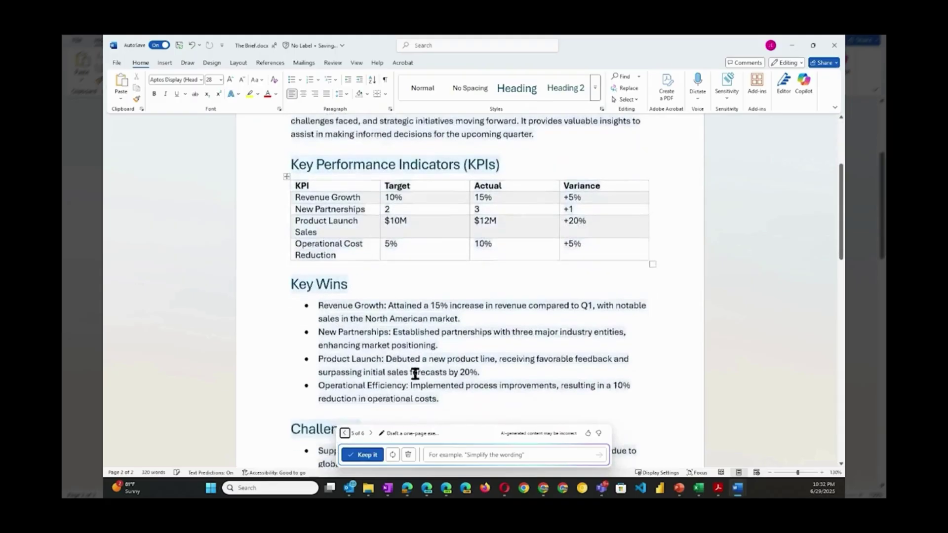
pyautogui.scroll(-10, 415, 375)
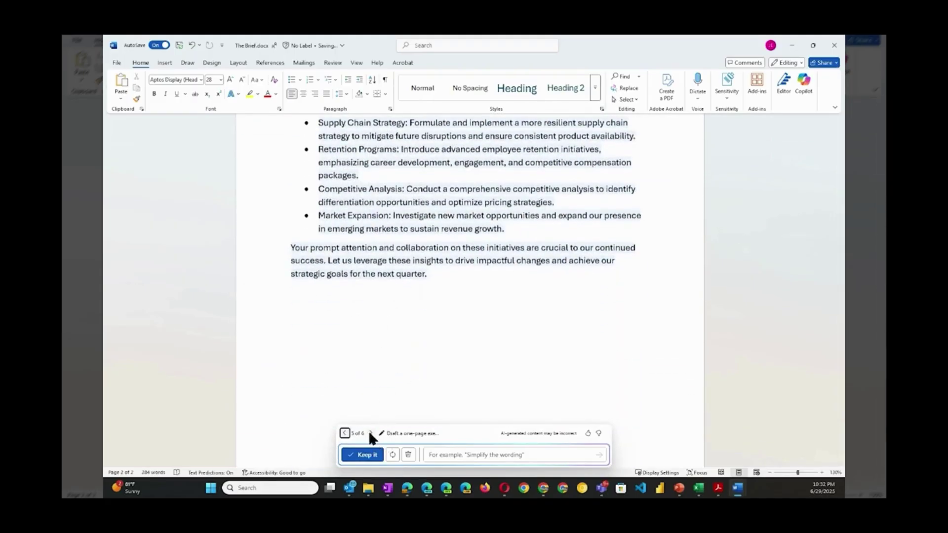
pyautogui.click(371, 433)
pyautogui.scroll(-10, 446, 345)
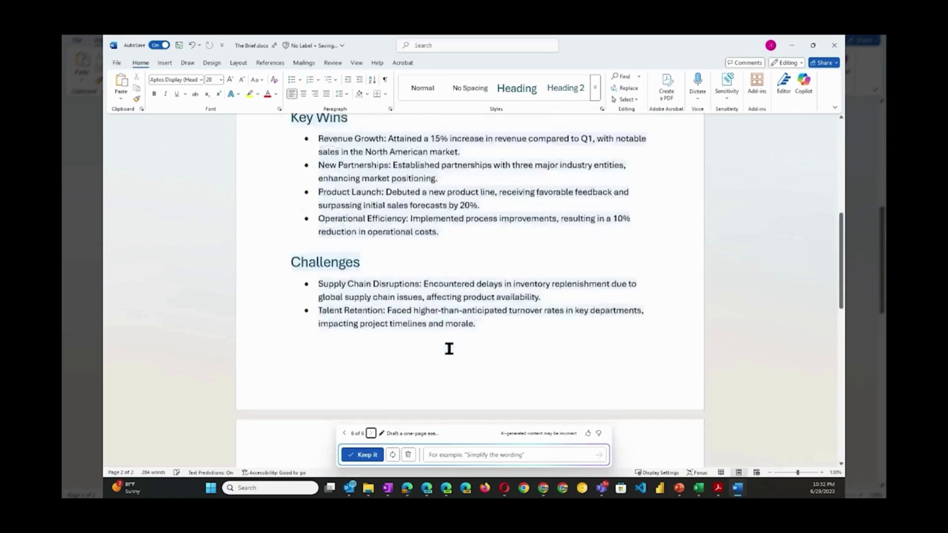
pyautogui.scroll(-5, 448, 349)
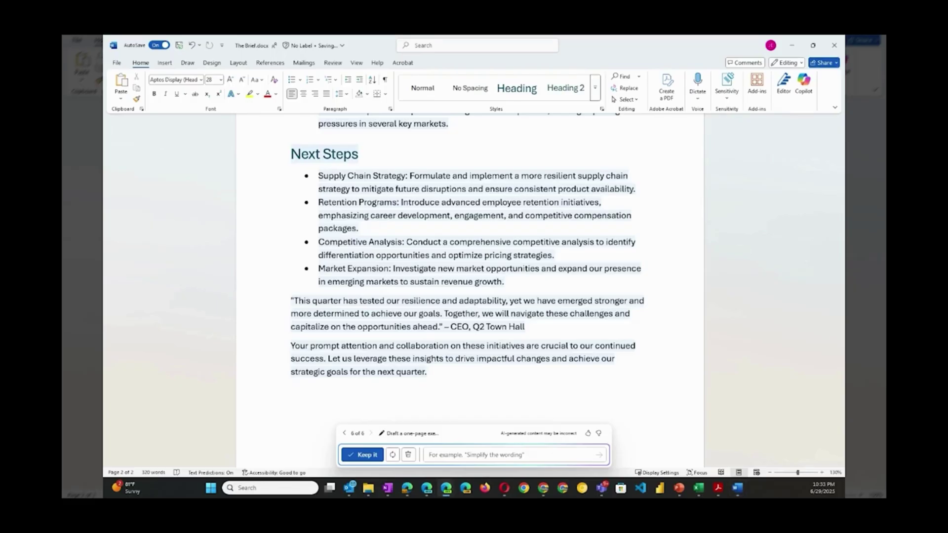
# Ask Copilot to 'Add a section on customer feedback trends'
pyautogui.click(475, 457)
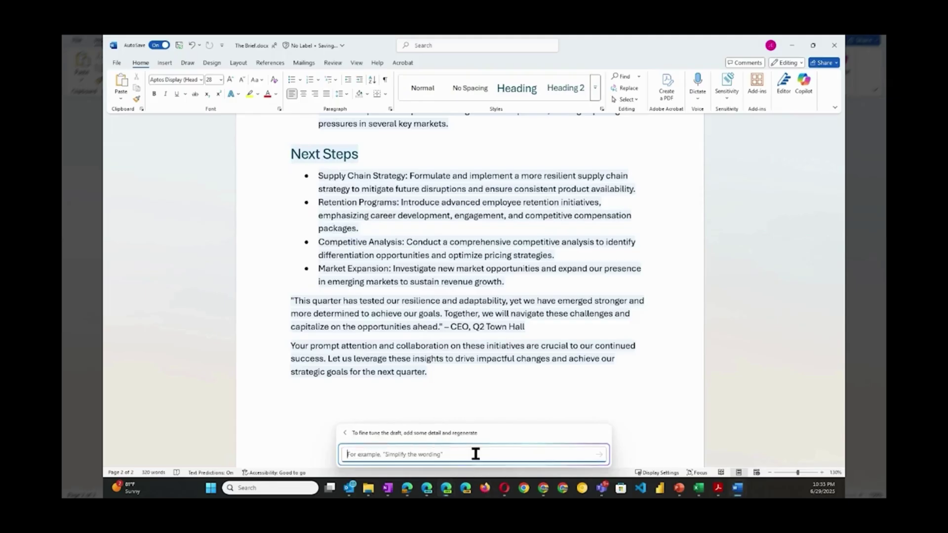
pyautogui.write('Add a section on customer feedback trends.')
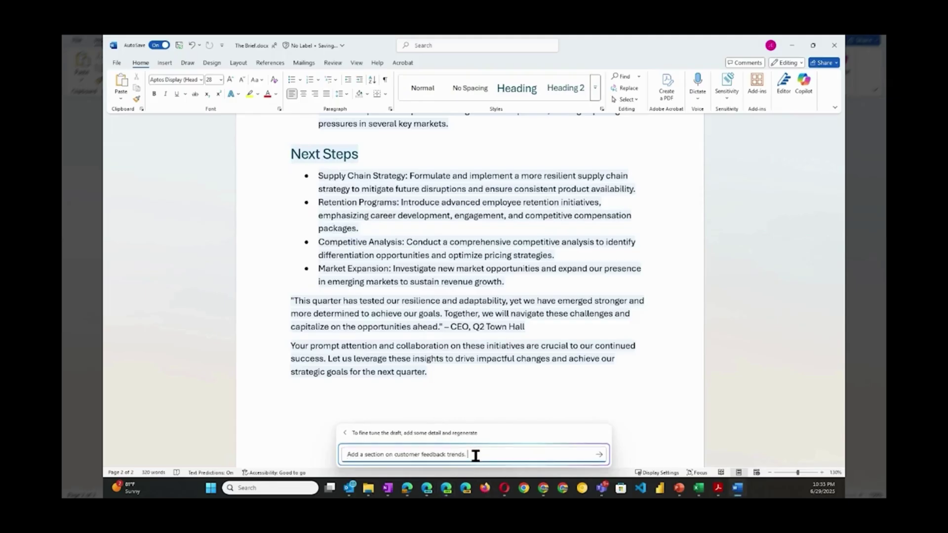
pyautogui.click(599, 454)
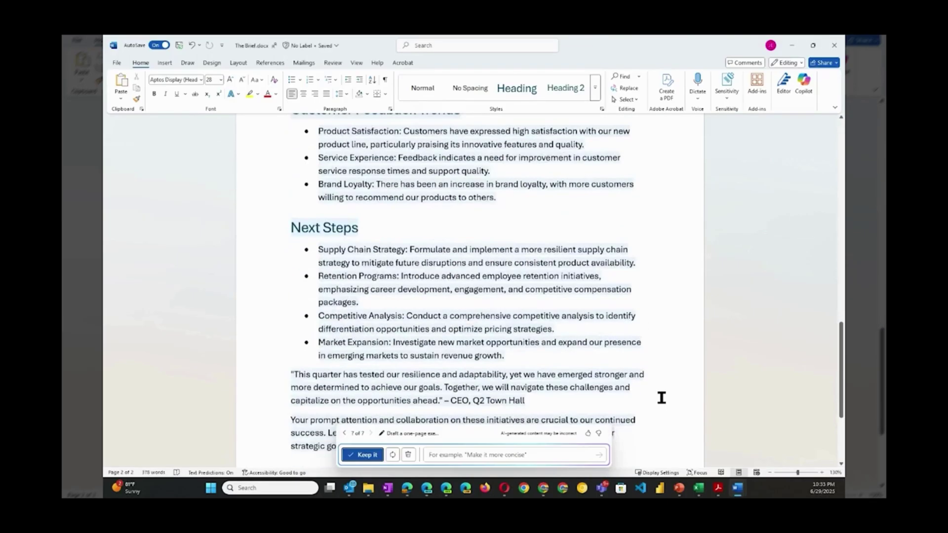
# Review the seventh draft's Customer Feedback Trends section and Market Competition bullet
pyautogui.scroll(-1, 662, 398)
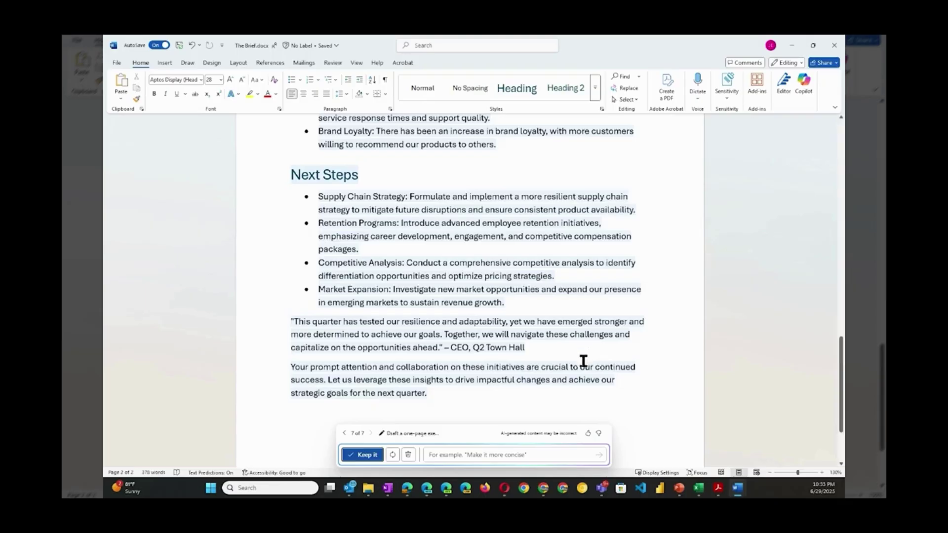
pyautogui.scroll(1, 583, 363)
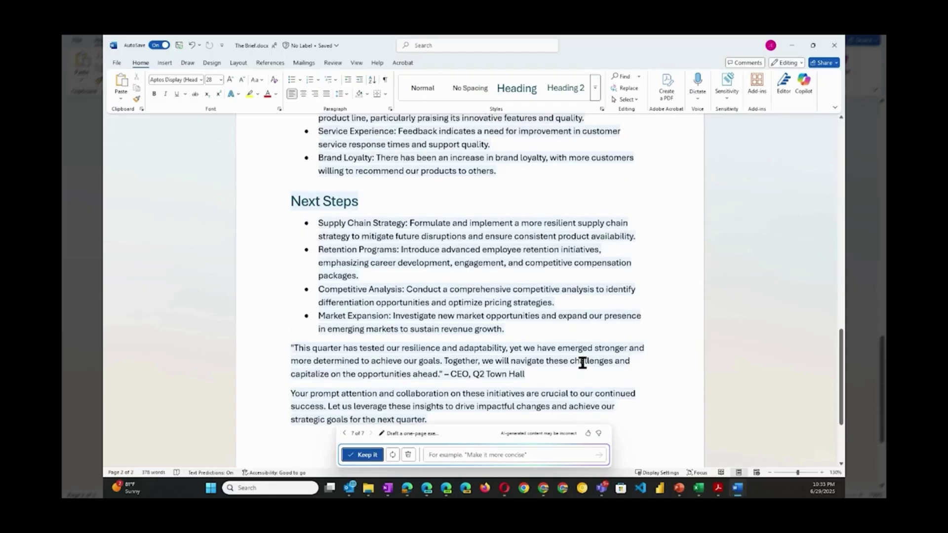
pyautogui.scroll(3, 582, 363)
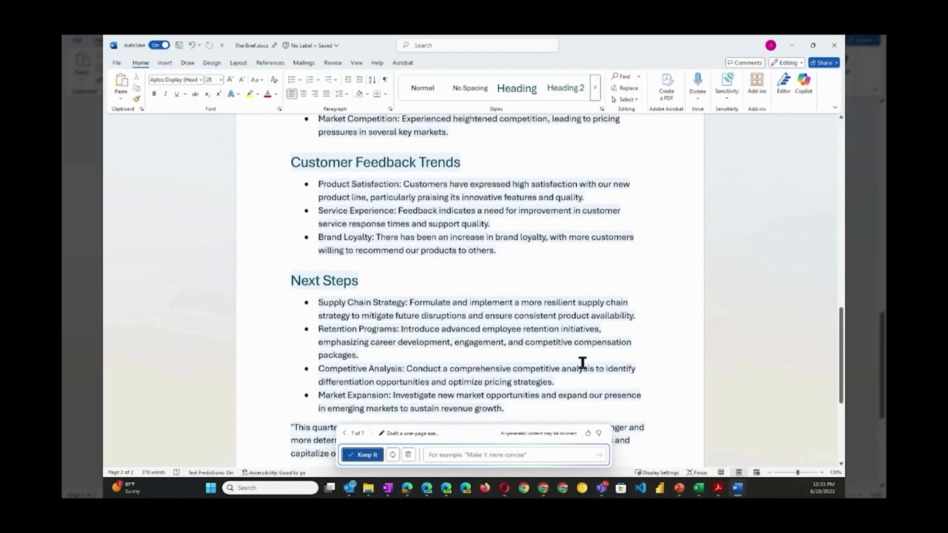
pyautogui.scroll(6, 583, 363)
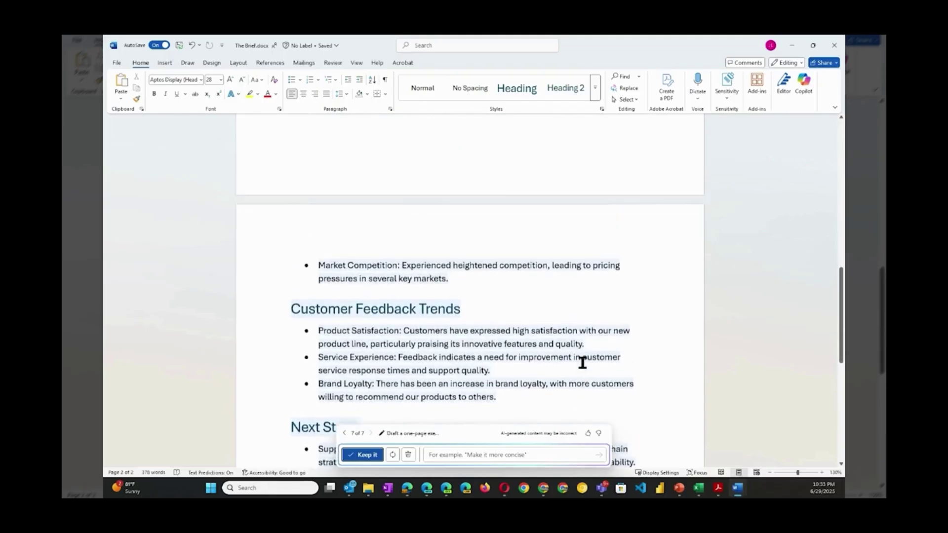
pyautogui.scroll(4, 582, 363)
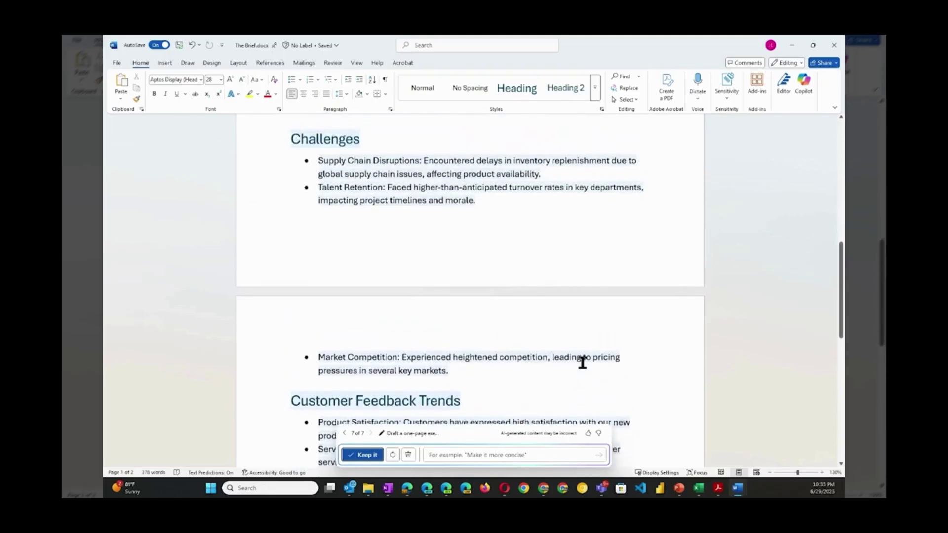
pyautogui.scroll(5, 582, 363)
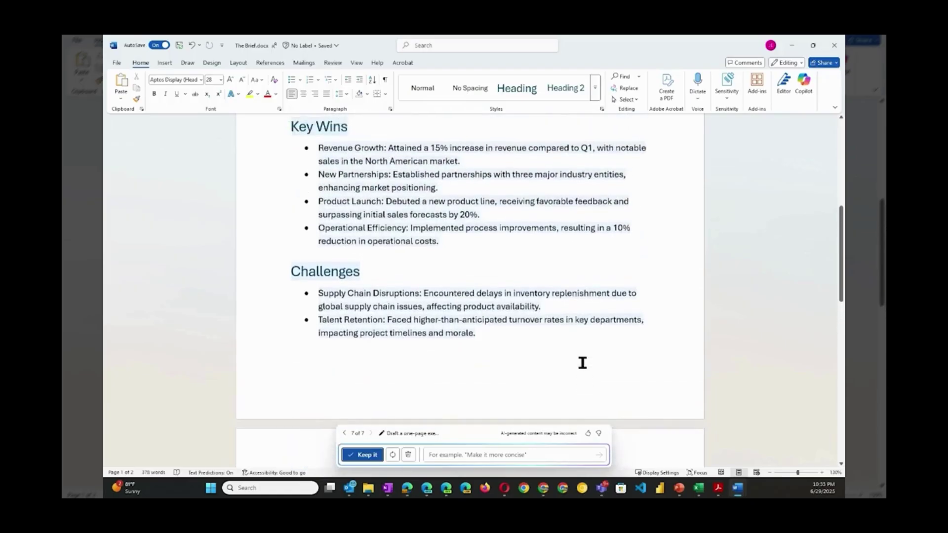
pyautogui.scroll(7, 582, 363)
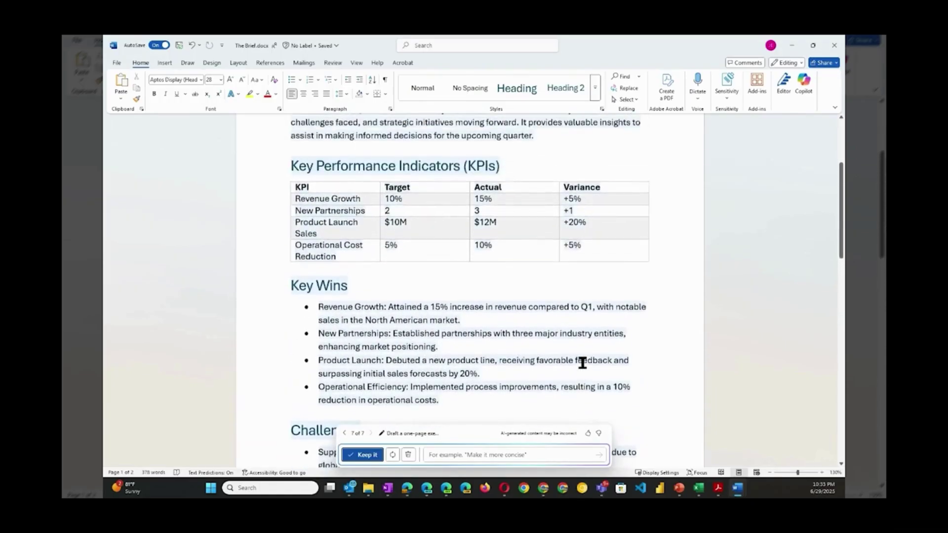
pyautogui.scroll(3, 583, 363)
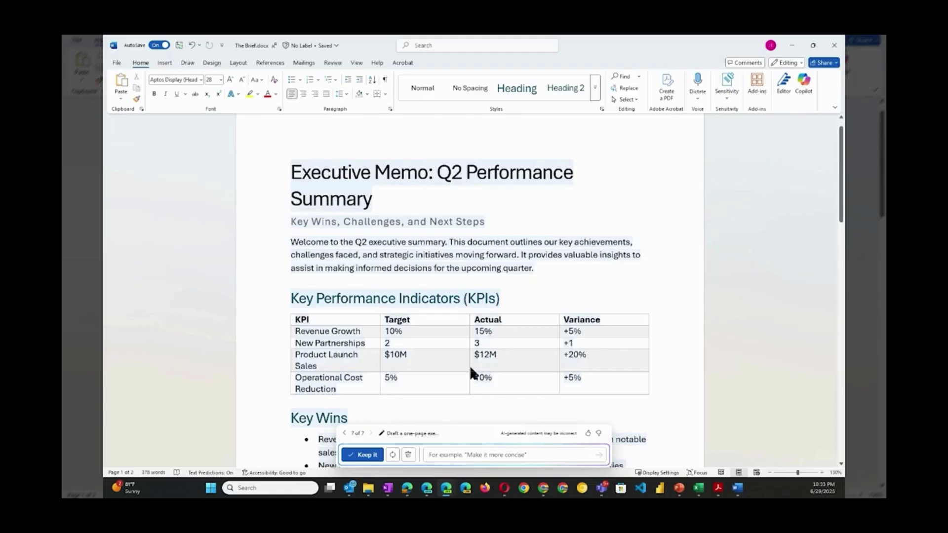
# Have Copilot regenerate the memo with a prepared professional-layout formatting prompt, producing draft eight
pyautogui.click(452, 455)
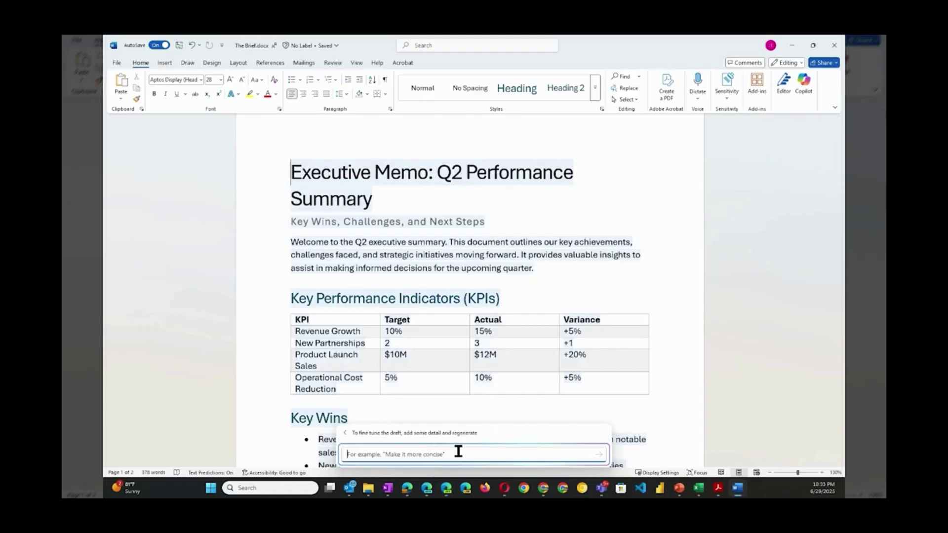
pyautogui.write('Format this memo using a professional layout with bold section headers and consistent font styles')
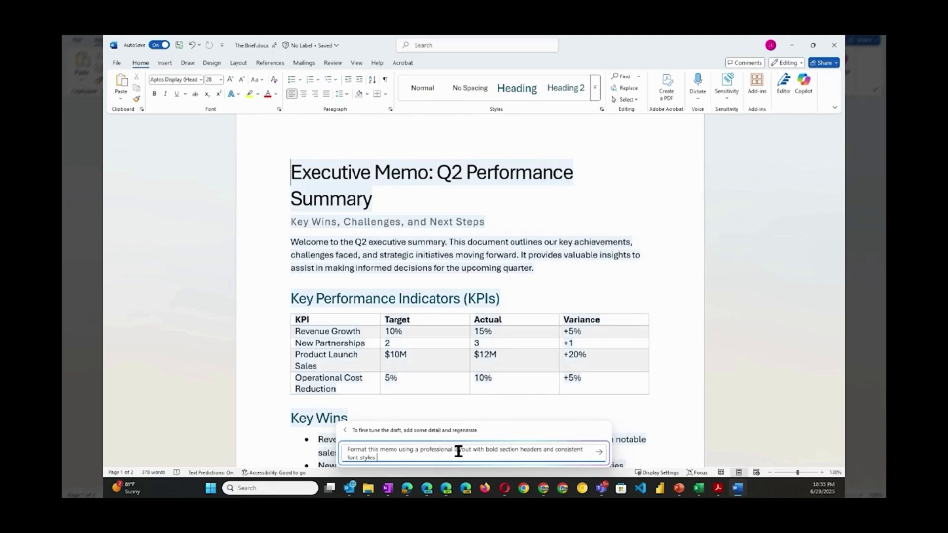
pyautogui.click(599, 453)
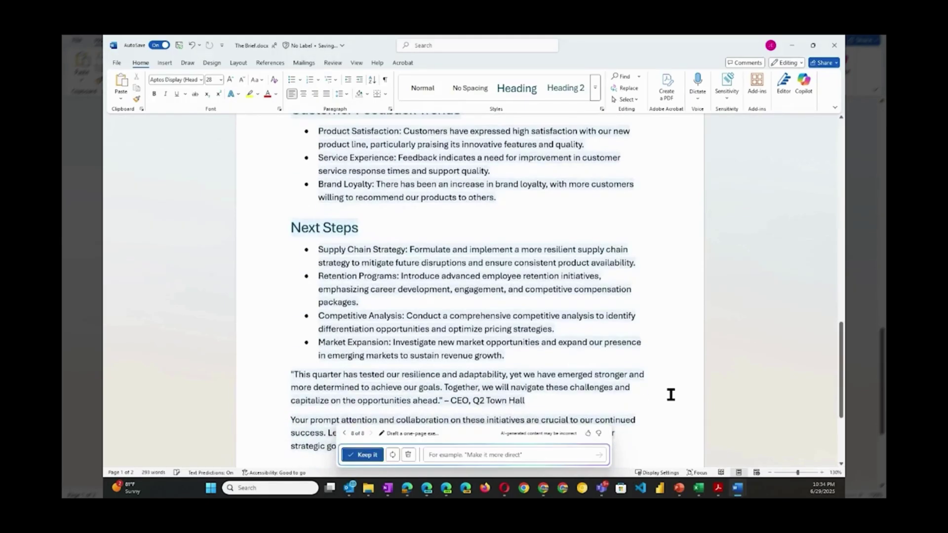
pyautogui.scroll(-2, 670, 394)
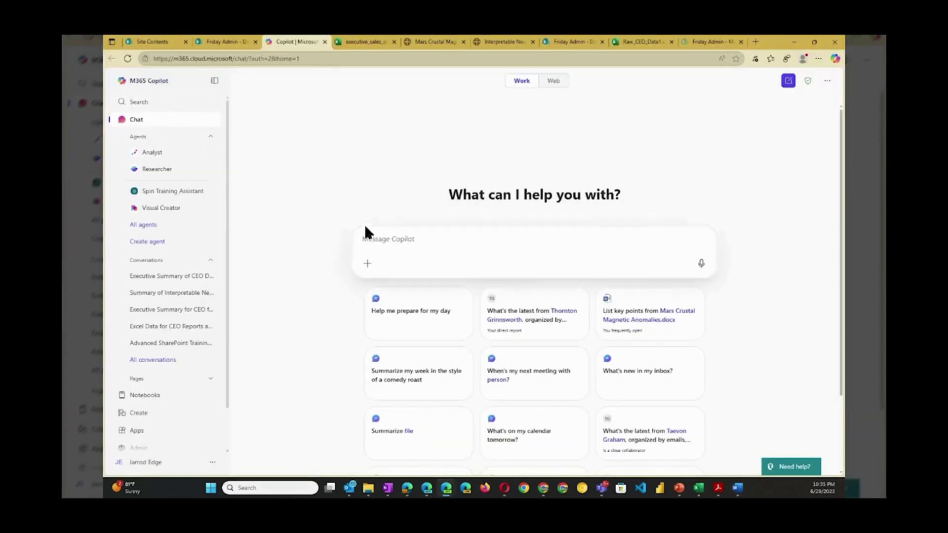
# Attach the Interpretable Neural Networks document to the Copilot chat from the recent Files list
pyautogui.click(367, 263)
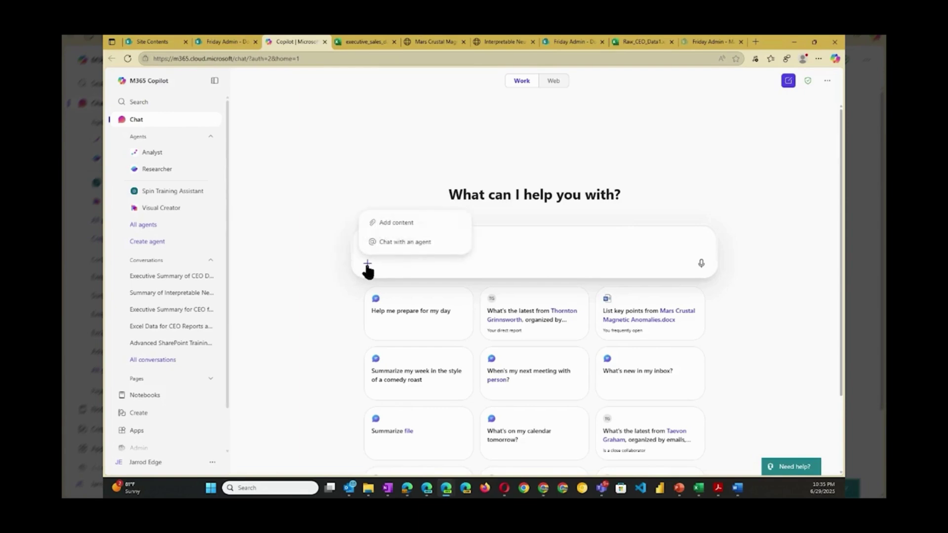
pyautogui.click(396, 223)
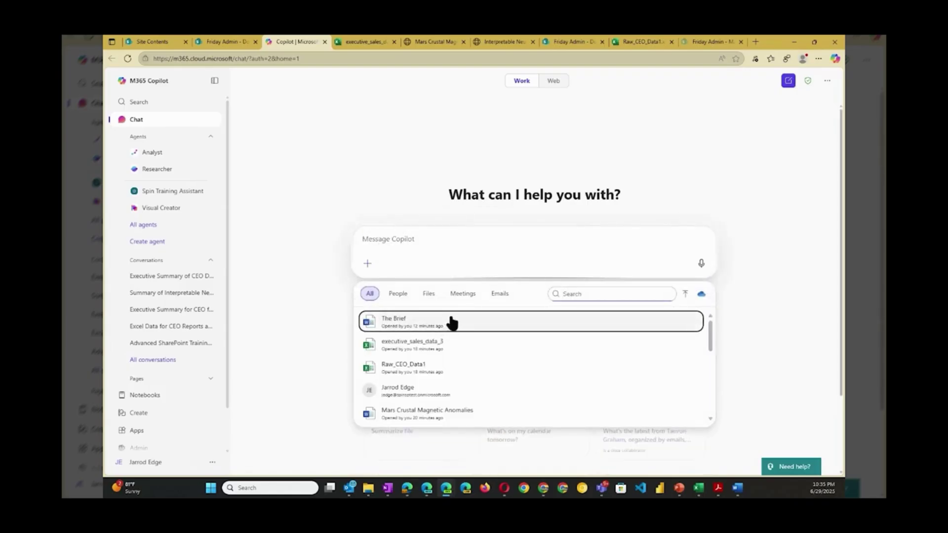
pyautogui.click(428, 294)
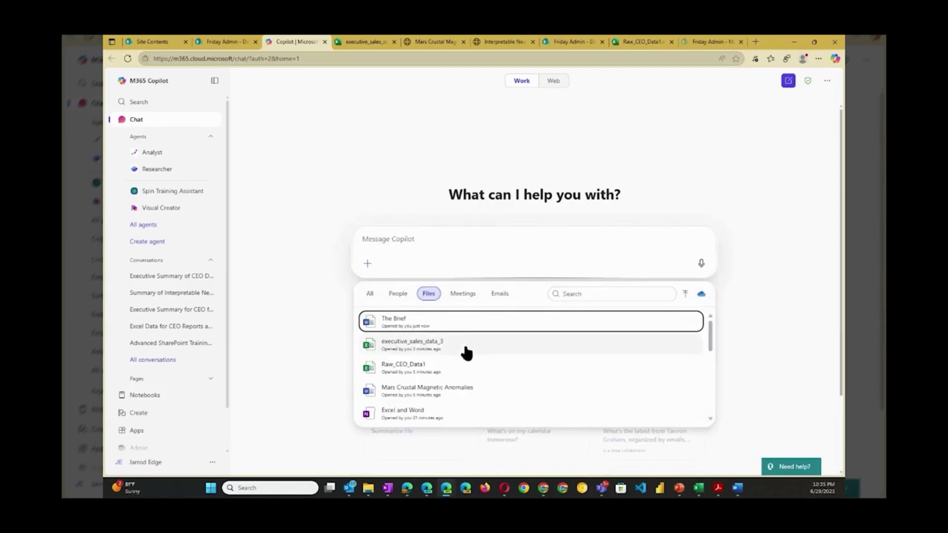
pyautogui.scroll(-1, 427, 371)
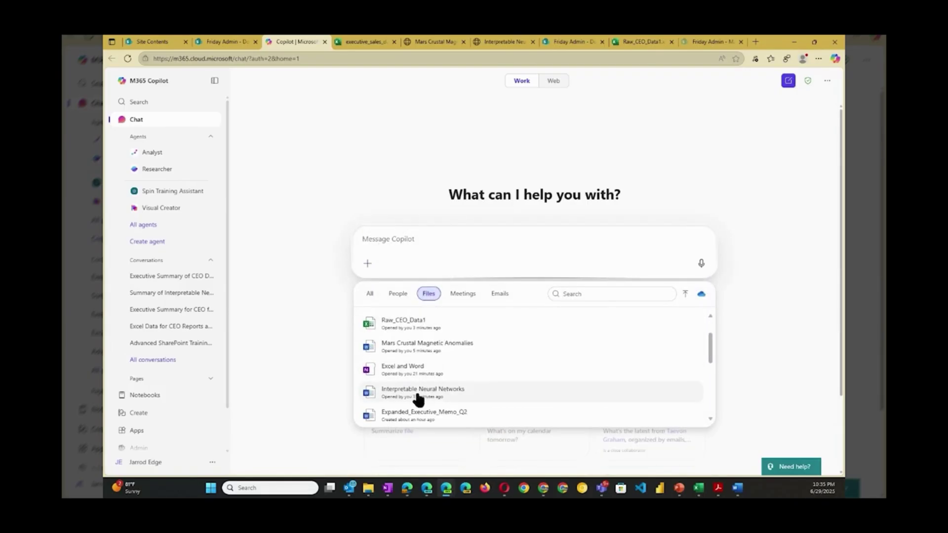
pyautogui.click(423, 394)
pyautogui.scroll(-1, 413, 272)
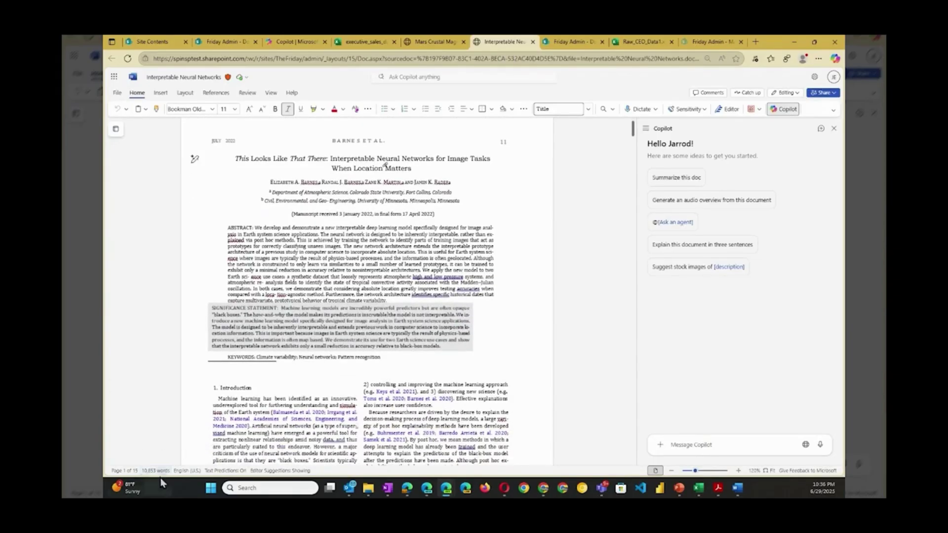
# Skim through the Interpretable Neural Networks paper, then return to the Copilot chat tab
pyautogui.scroll(-4, 433, 267)
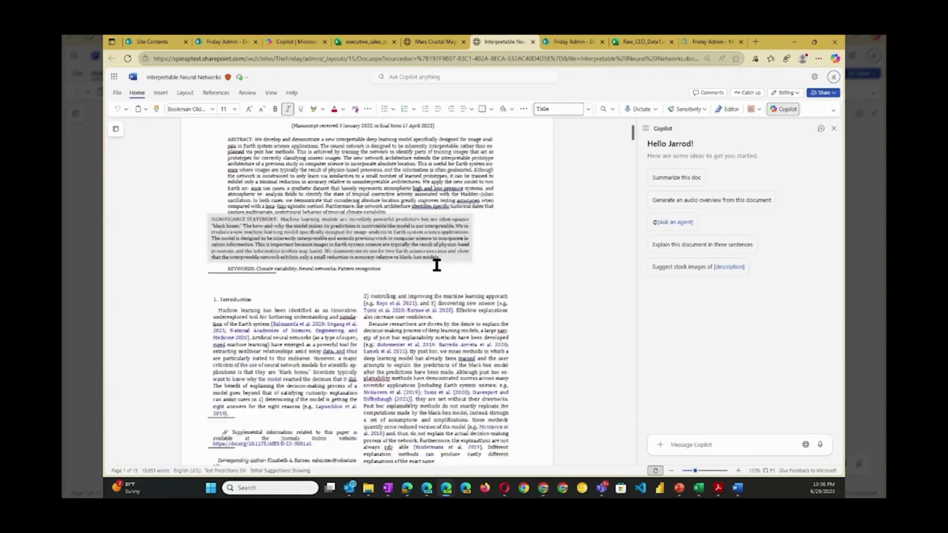
pyautogui.scroll(-7, 439, 271)
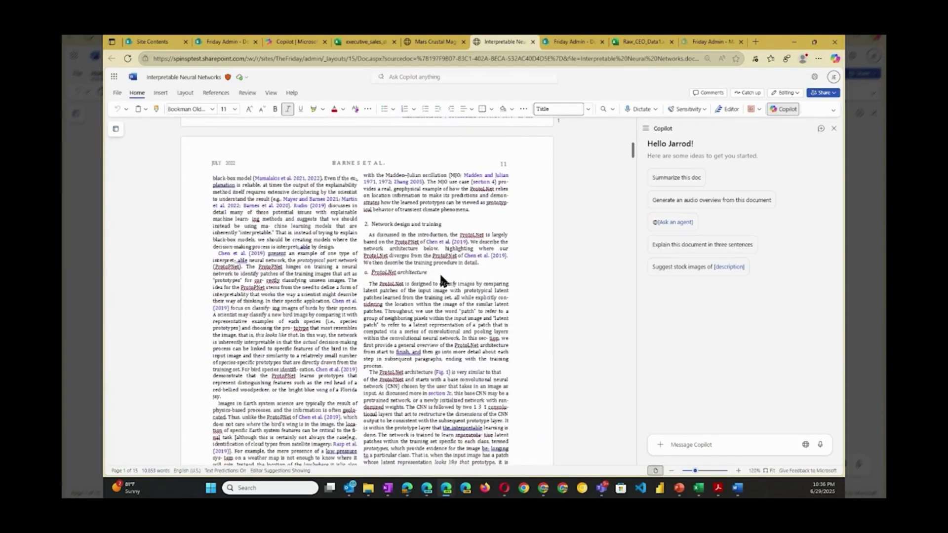
pyautogui.scroll(-5, 440, 277)
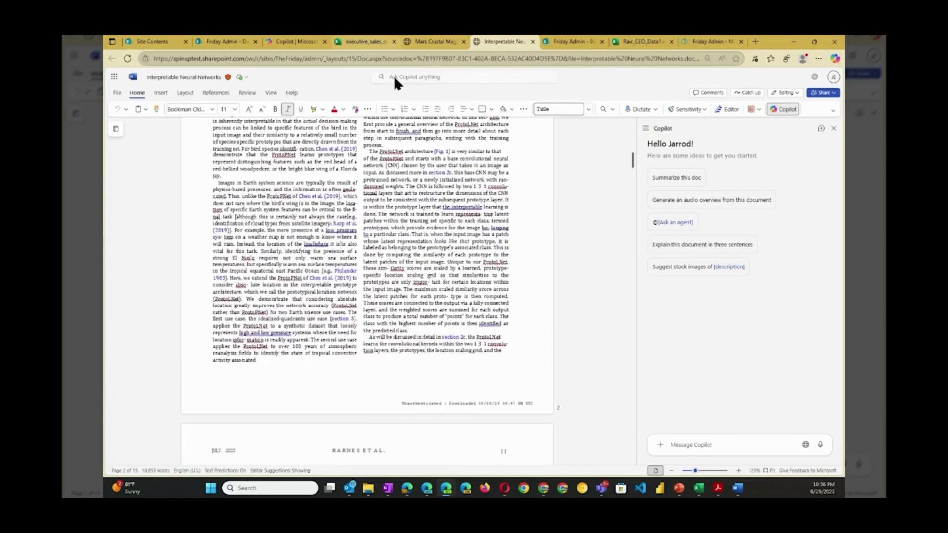
pyautogui.click(296, 43)
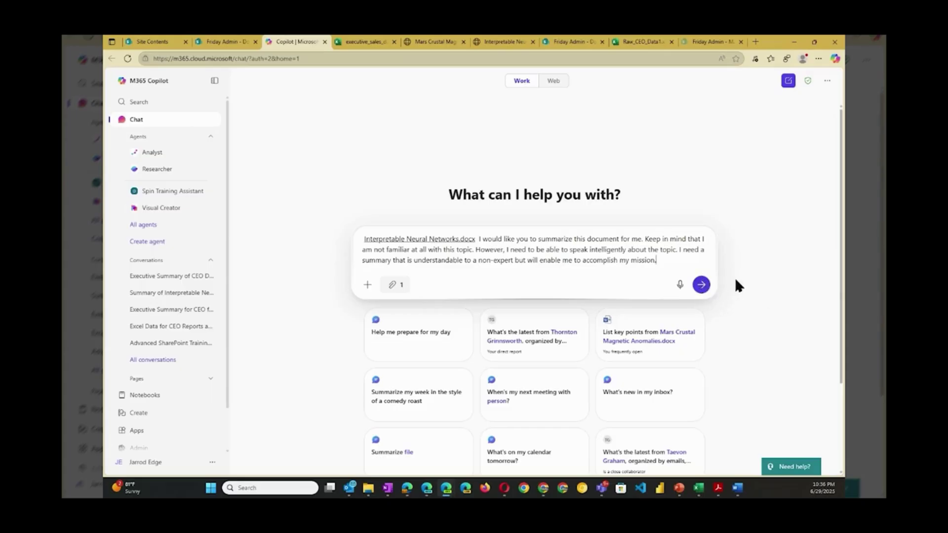
# Send the non-expert summary request for Interpretable Neural Networks.docx to Copilot
pyautogui.click(701, 286)
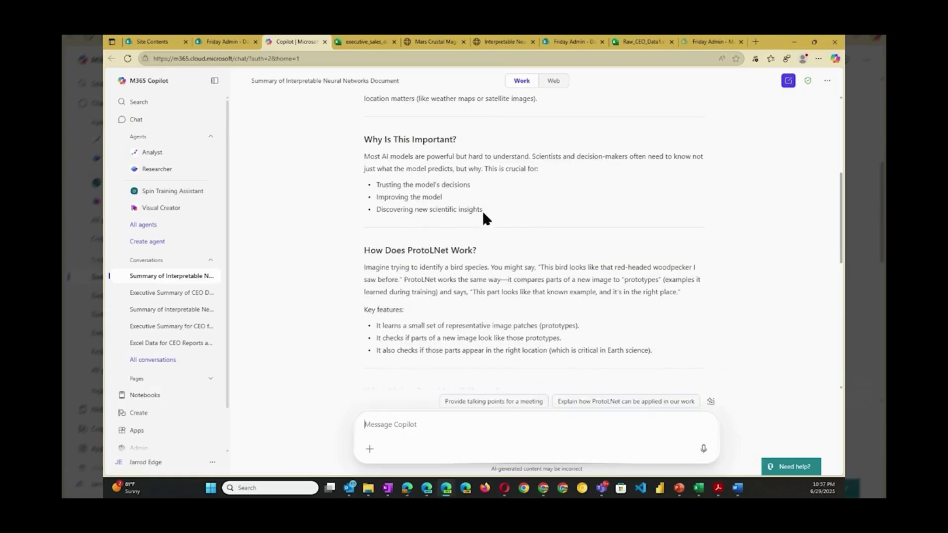
pyautogui.scroll(-2, 484, 220)
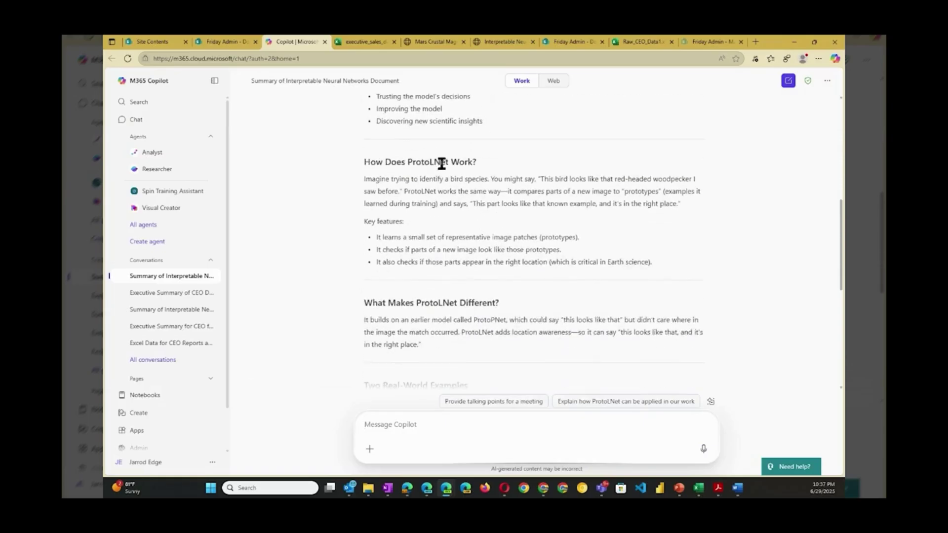
pyautogui.scroll(-3, 449, 217)
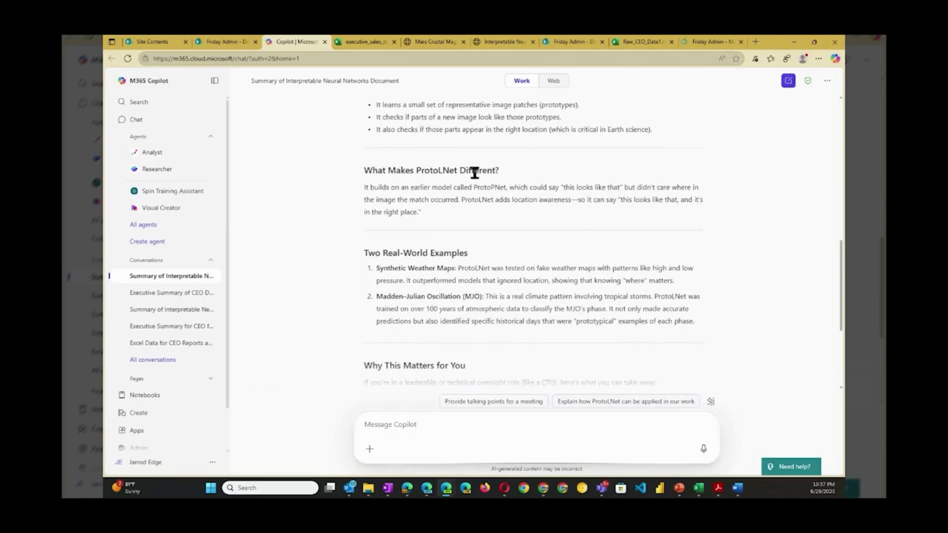
pyautogui.scroll(-2, 474, 174)
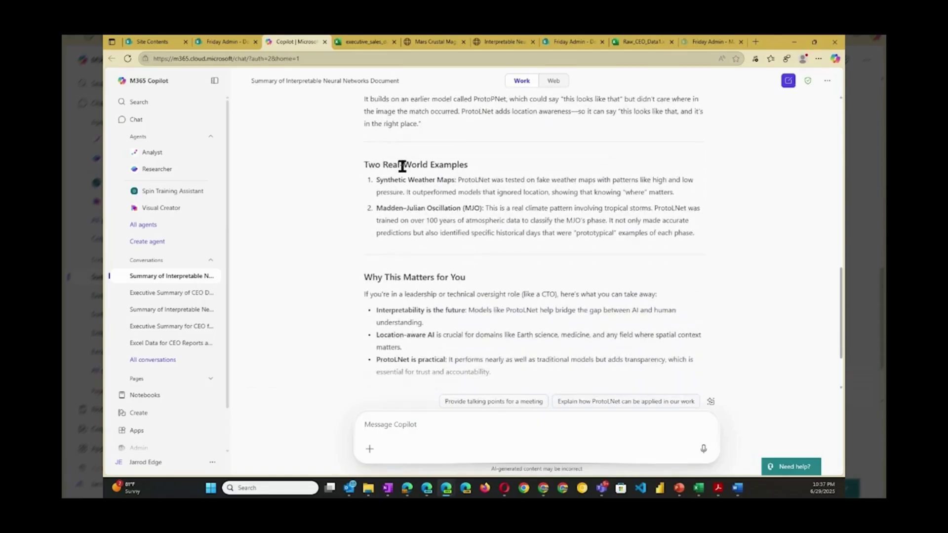
pyautogui.scroll(-2, 488, 236)
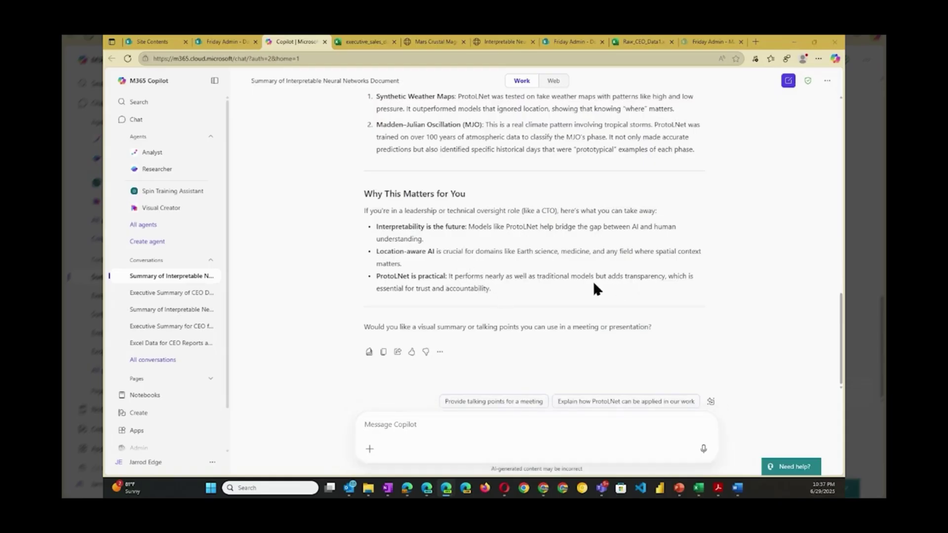
pyautogui.scroll(10, 594, 284)
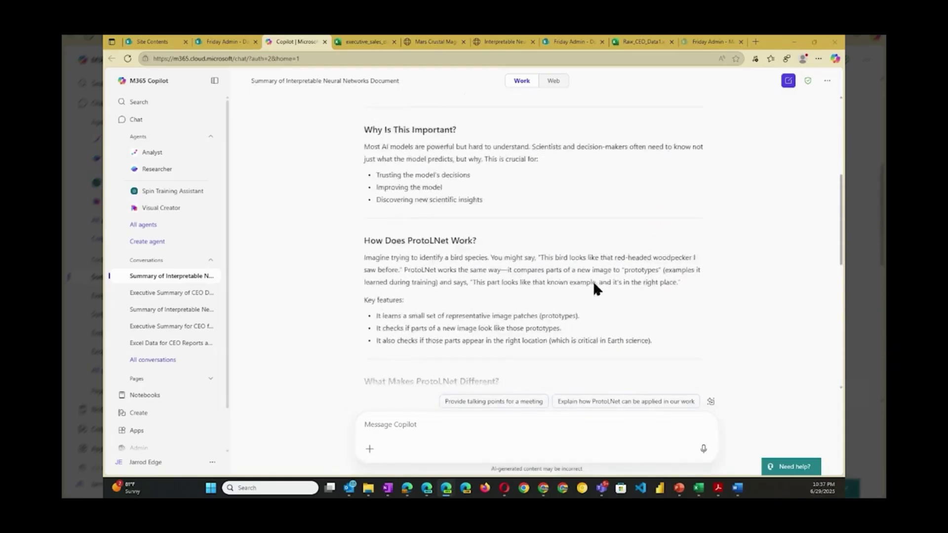
pyautogui.scroll(5, 595, 287)
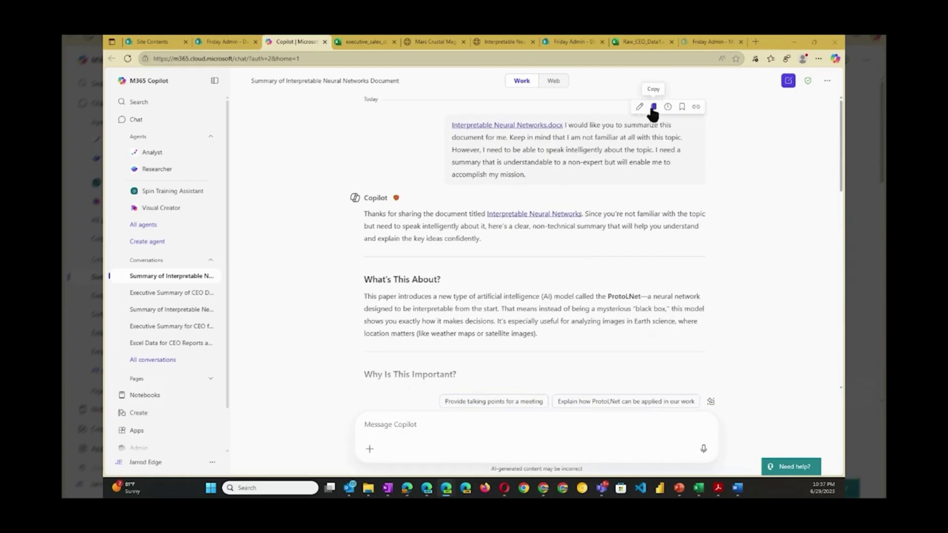
# Save the summary request as a reusable prompt titled 'Summary that I understand'
pyautogui.click(682, 107)
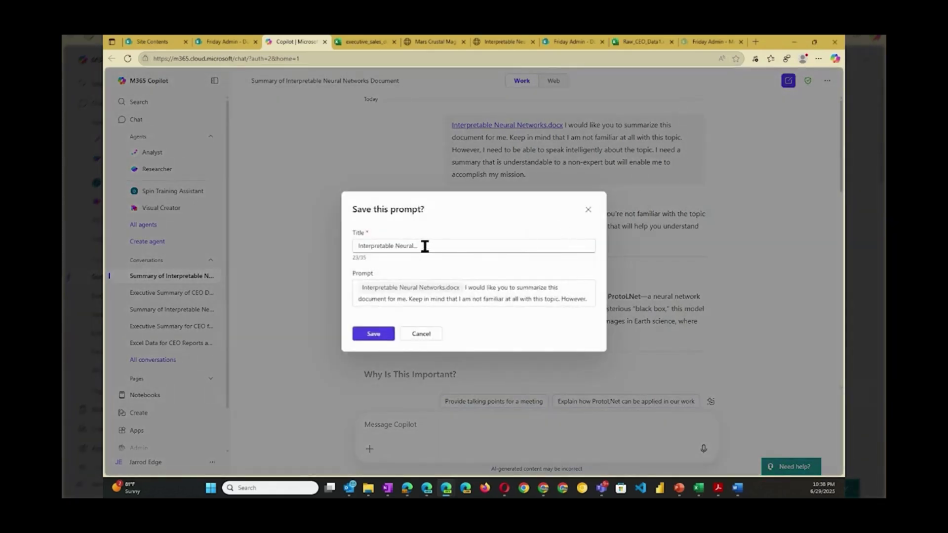
pyautogui.click(447, 248)
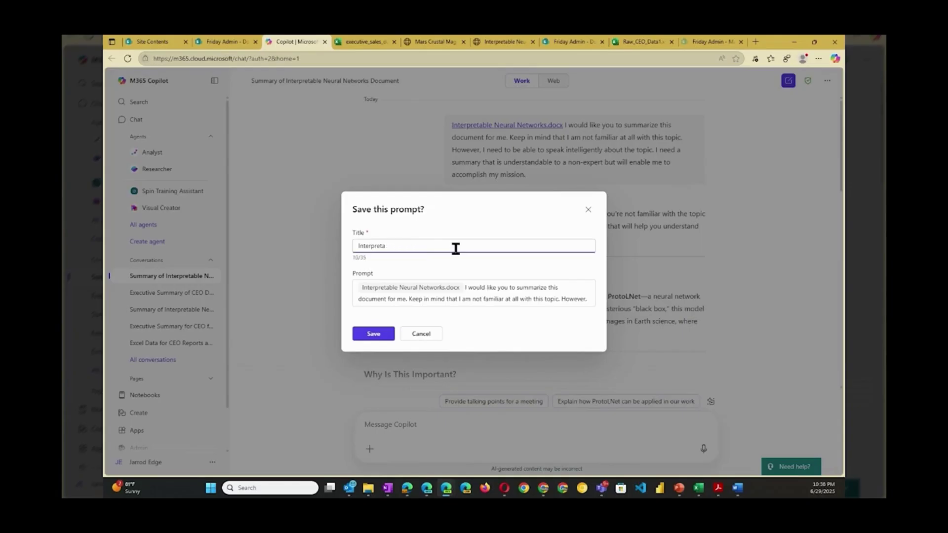
pyautogui.press('BackSpace')
pyautogui.press('BackSpace')
pyautogui.press('BackSpace')
pyautogui.press('BackSpace')
pyautogui.press('BackSpace')
pyautogui.press('BackSpace')
pyautogui.press('BackSpace')
pyautogui.press('BackSpace')
pyautogui.press('BackSpace')
pyautogui.press('BackSpace')
pyautogui.write('S')
pyautogui.click(468, 288)
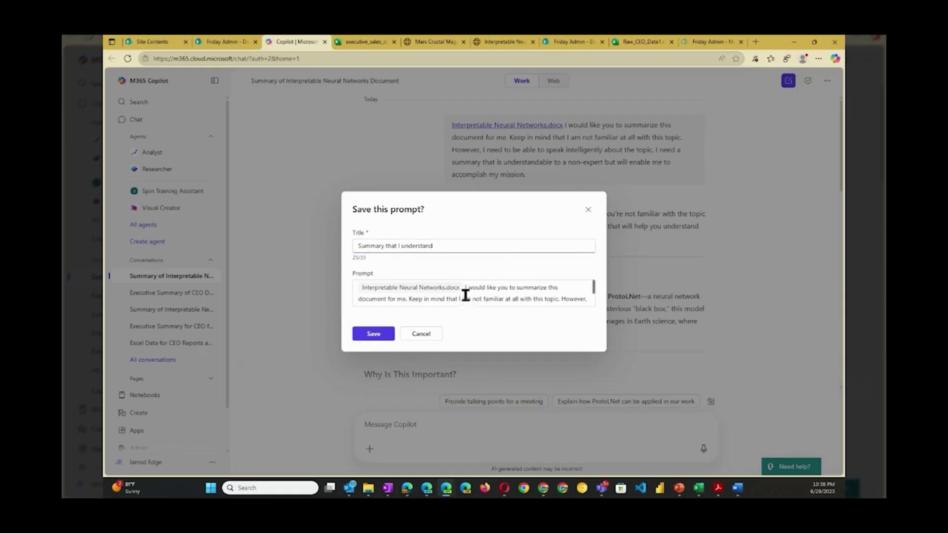
pyautogui.click(379, 335)
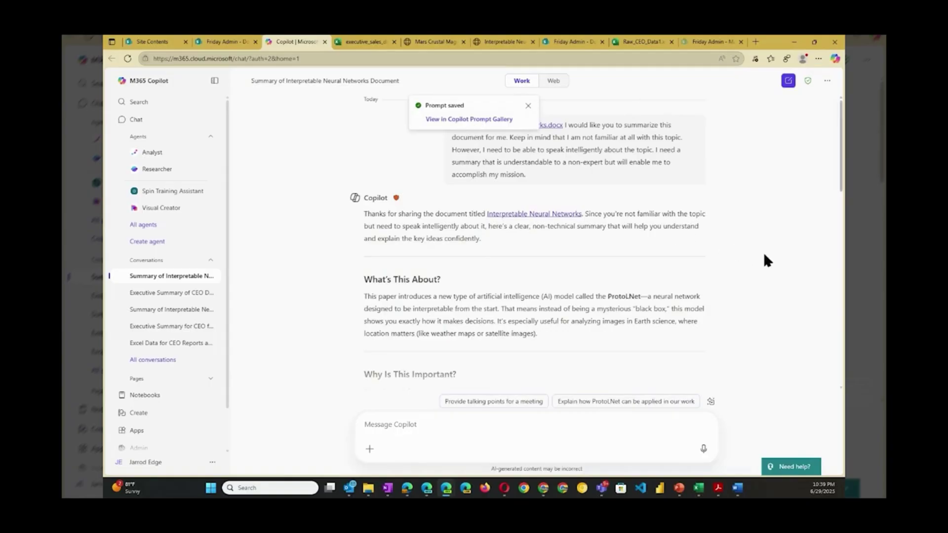
pyautogui.scroll(-15, 580, 330)
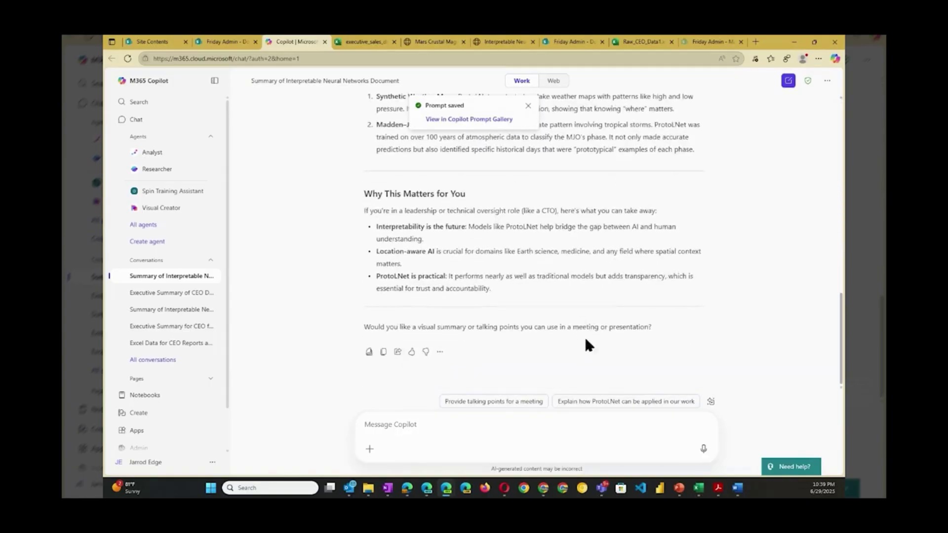
# Show the Copilot Prompt Gallery filtered to Your prompts
pyautogui.click(711, 401)
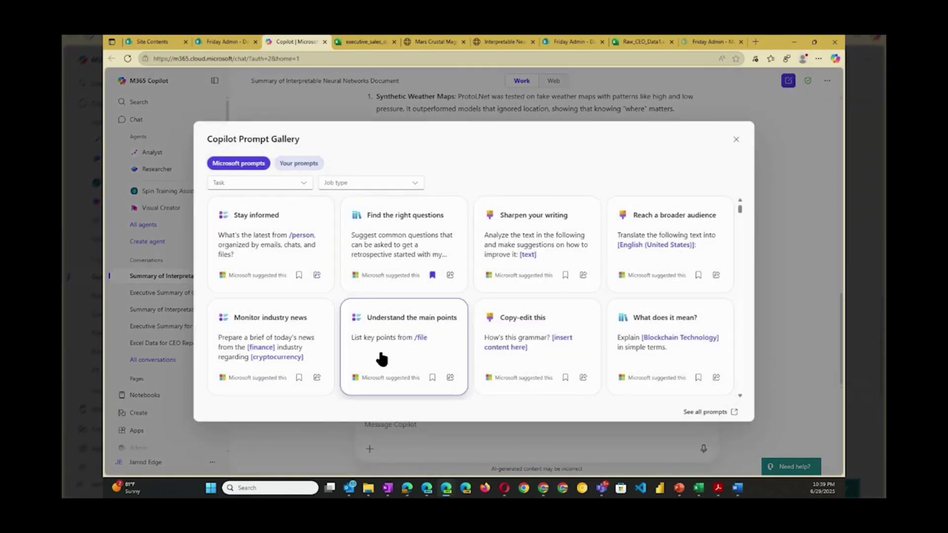
pyautogui.click(299, 167)
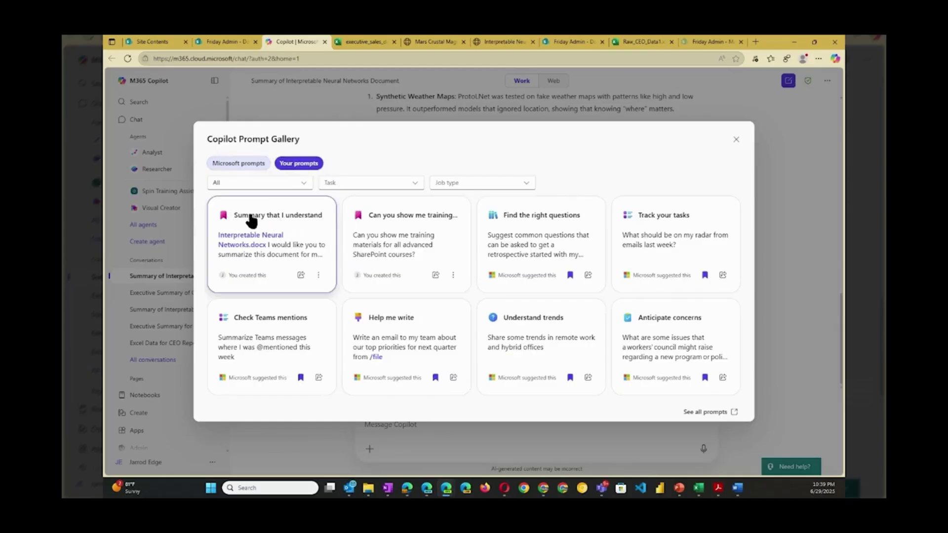
# Load 'Summary that I understand' and replace its Interpretable Neural Networks.docx reference with a recent-file pick
pyautogui.click(286, 219)
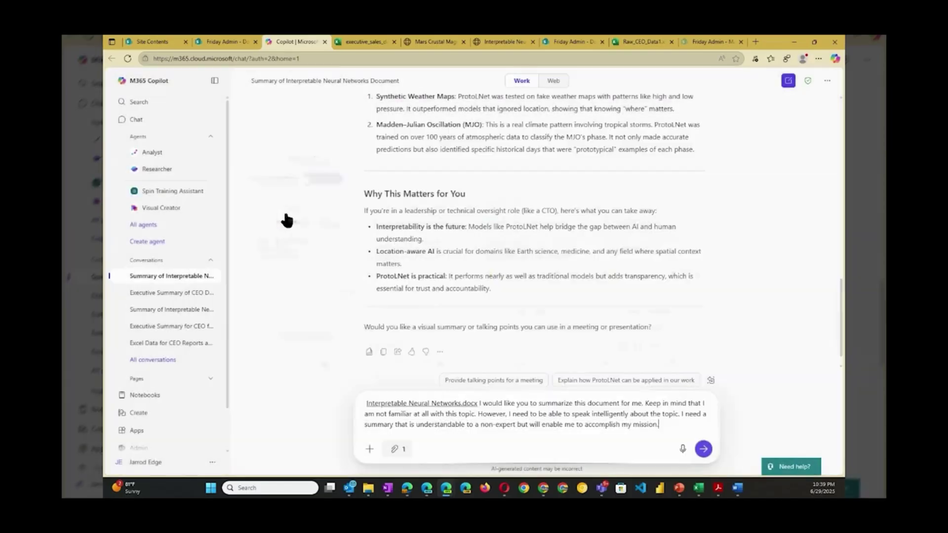
pyautogui.click(479, 403)
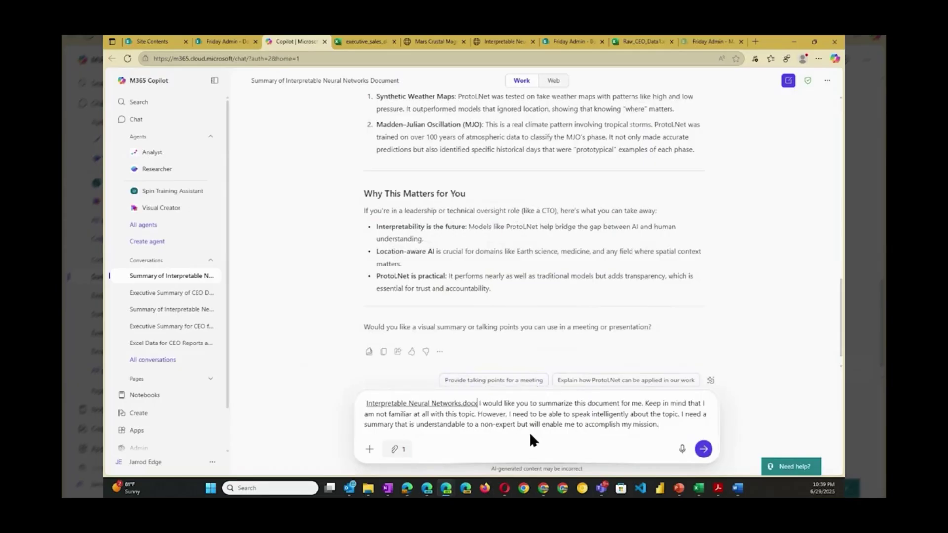
pyautogui.press('BackSpace')
pyautogui.press('/')
pyautogui.click(431, 252)
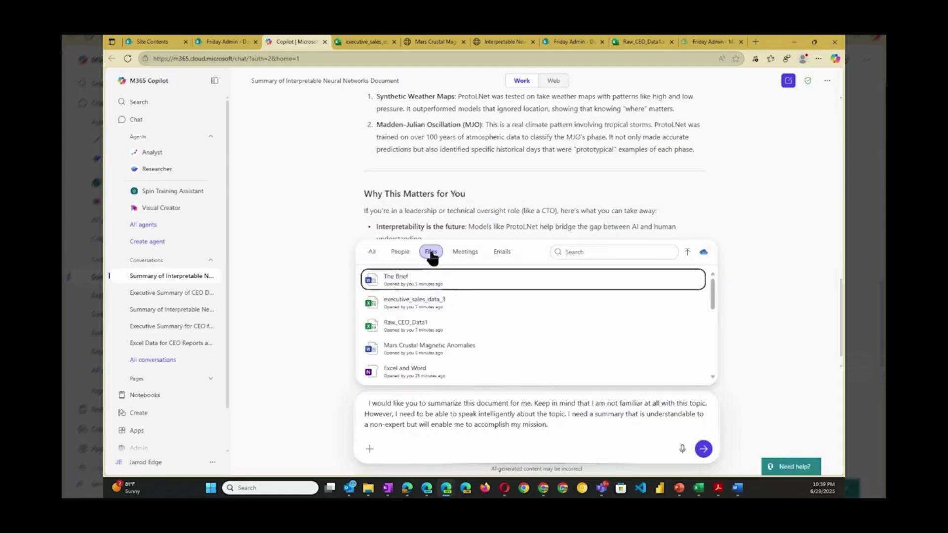
pyautogui.click(417, 348)
pyautogui.click(437, 41)
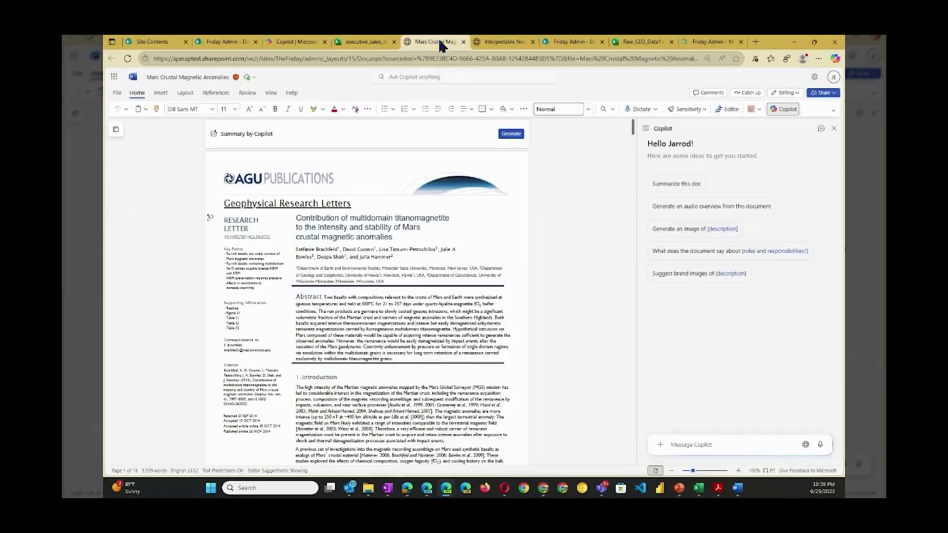
pyautogui.scroll(-3, 379, 292)
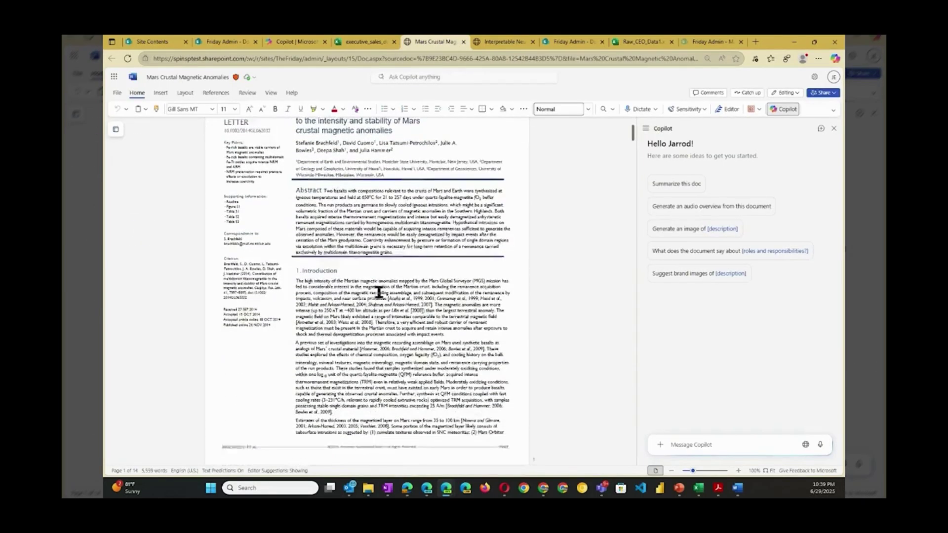
pyautogui.scroll(-6, 379, 292)
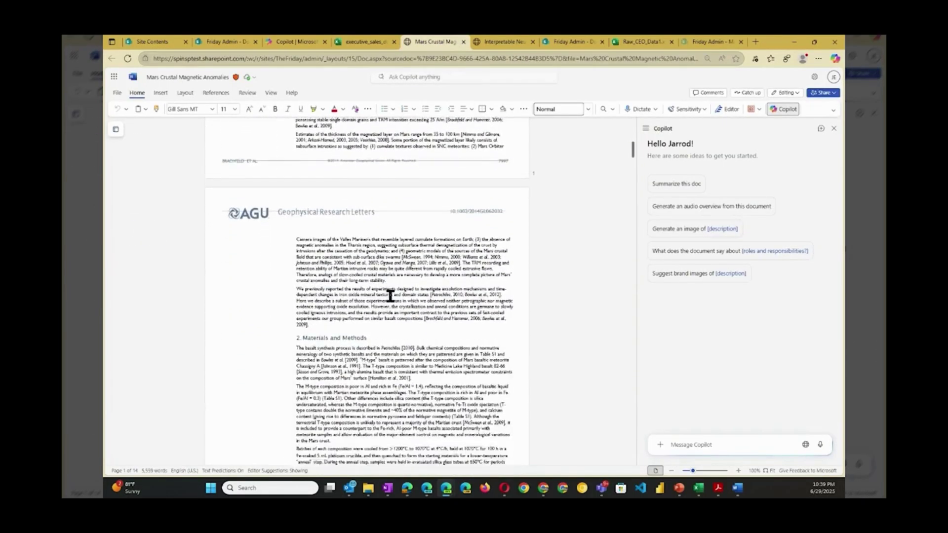
pyautogui.scroll(-7, 390, 296)
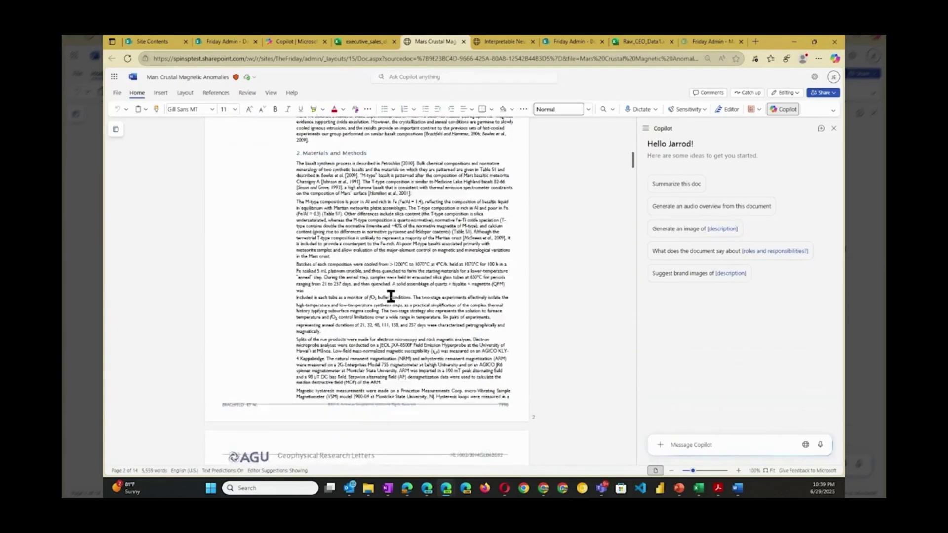
pyautogui.scroll(-1, 390, 302)
# Back in the Copilot chat, send the reused summary prompt for the Mars Crustal Magnetic Anomalies paper
pyautogui.click(293, 41)
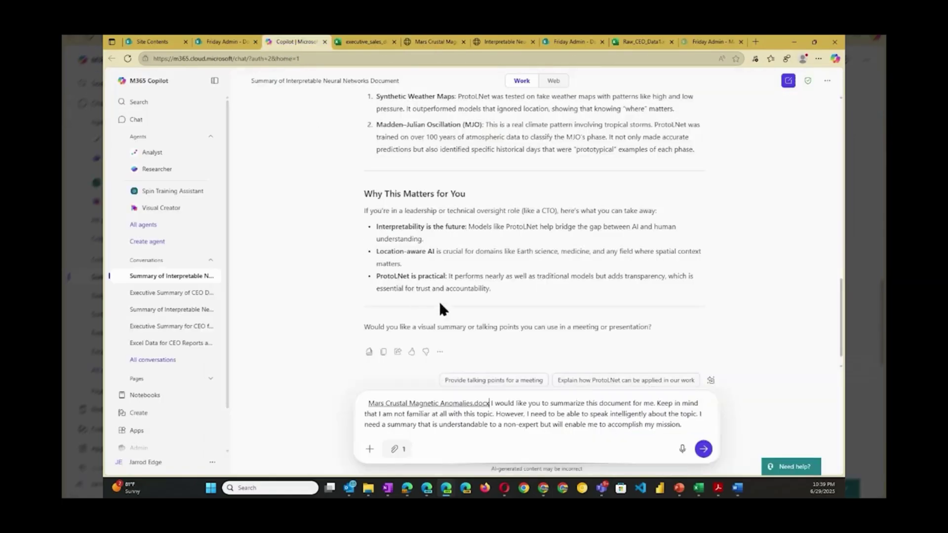
pyautogui.scroll(-1, 553, 353)
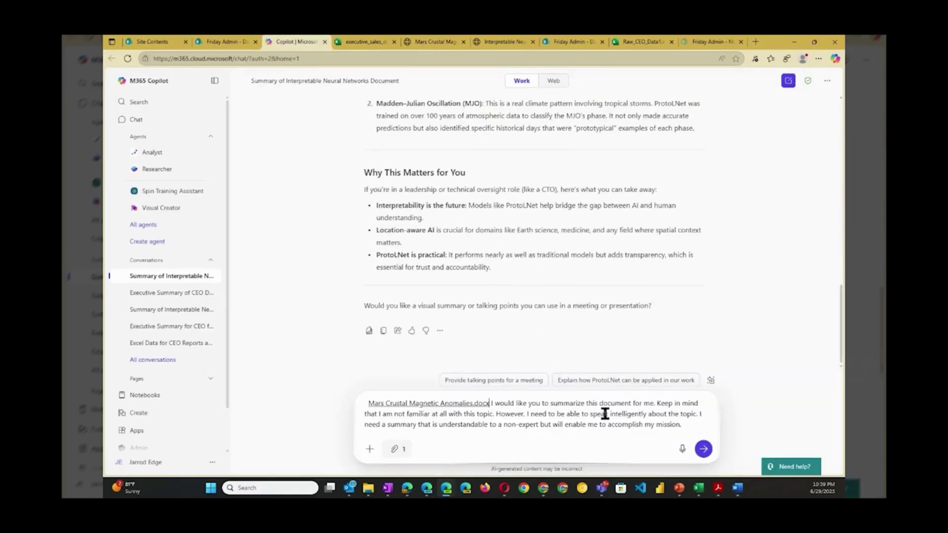
pyautogui.click(705, 450)
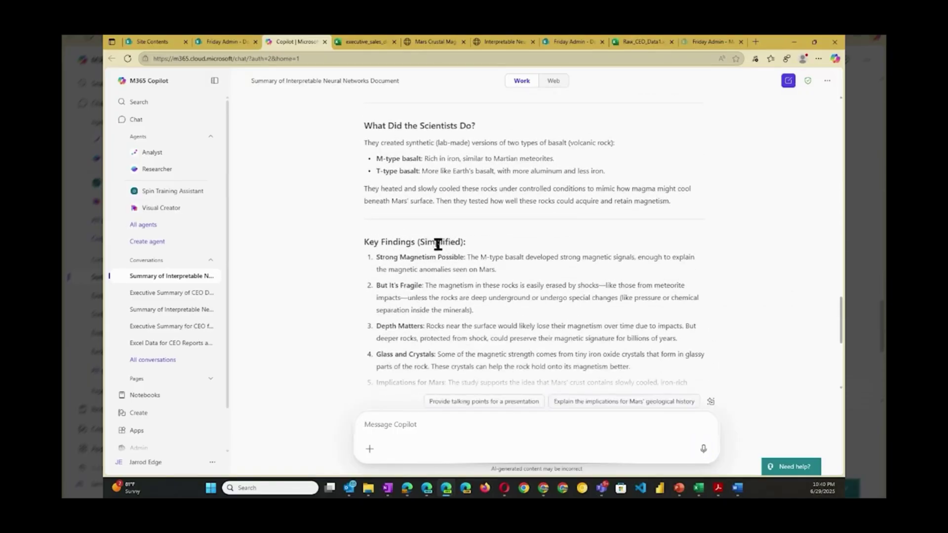
pyautogui.scroll(-2, 449, 281)
pyautogui.scroll(-4, 449, 279)
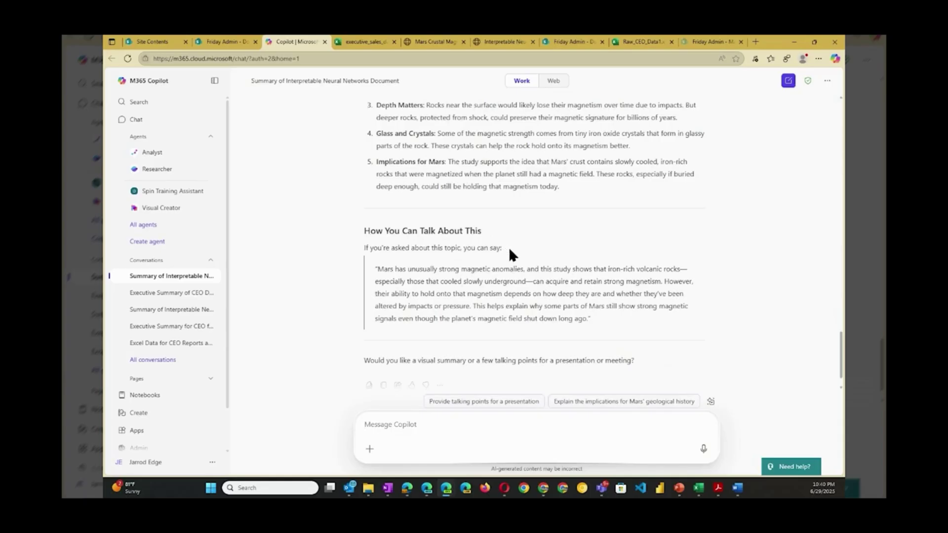
pyautogui.scroll(-1, 511, 255)
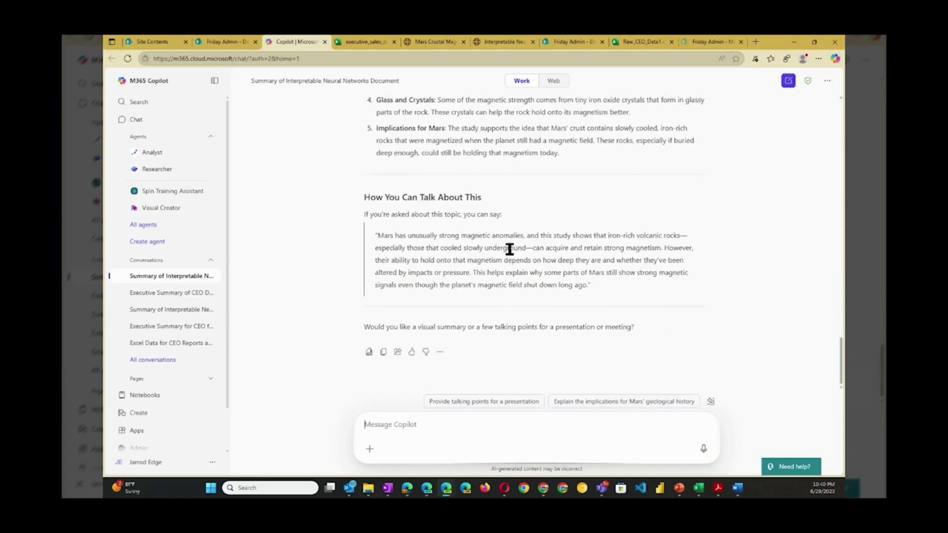